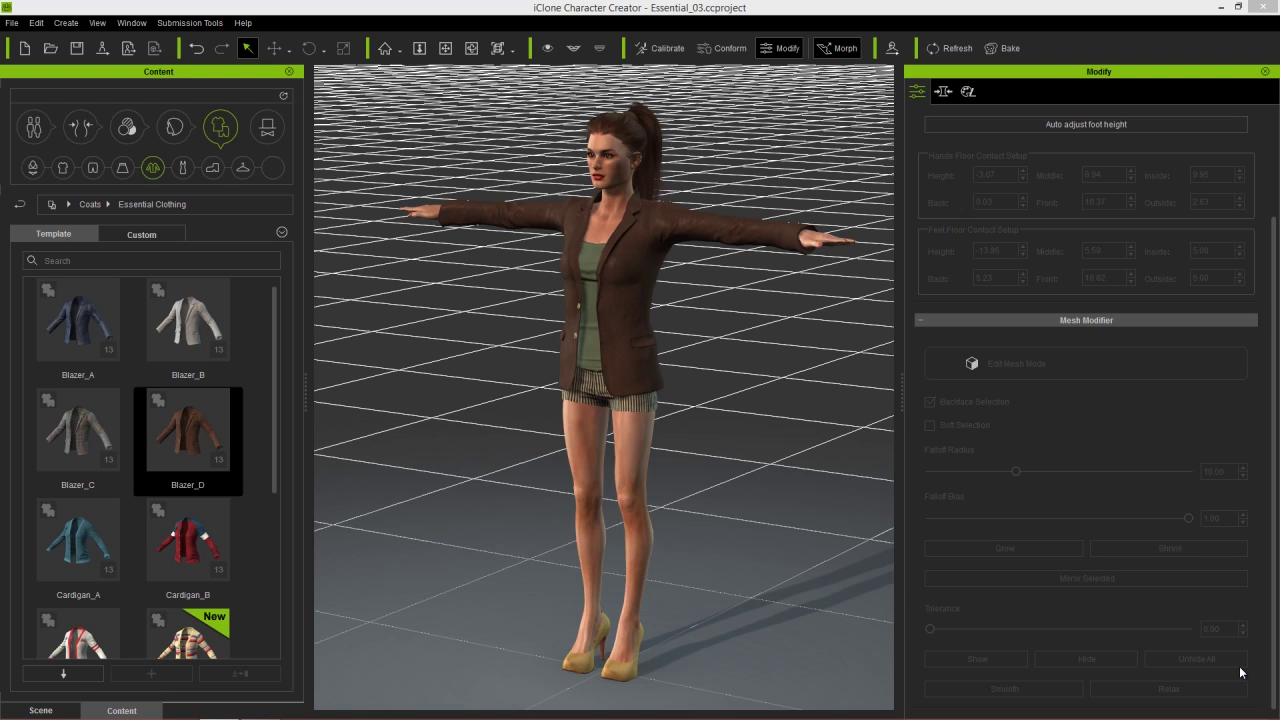
# Step: Select the blazer, open the Cloth Layer Settings from the Conform Clothing options, and close the Conform Clothing window
pyautogui.click(616, 292)
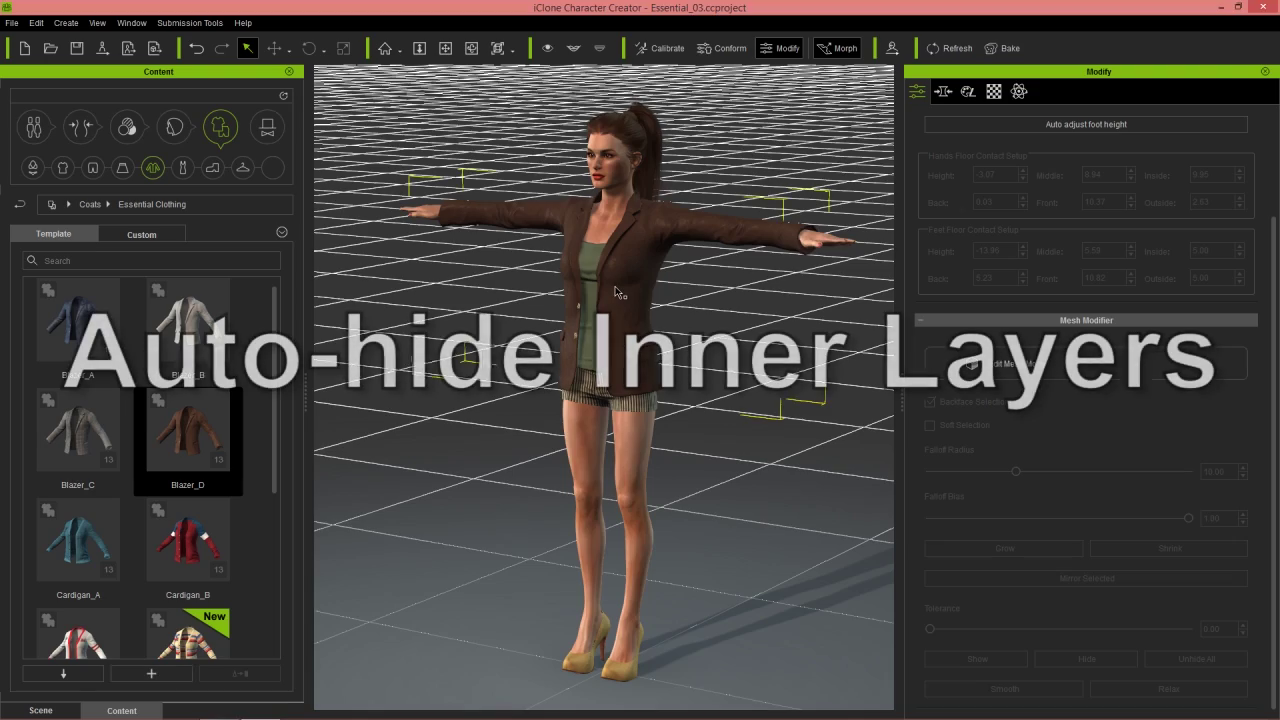
pyautogui.moveTo(835, 477); pyautogui.dragTo(815, 454, button='right')
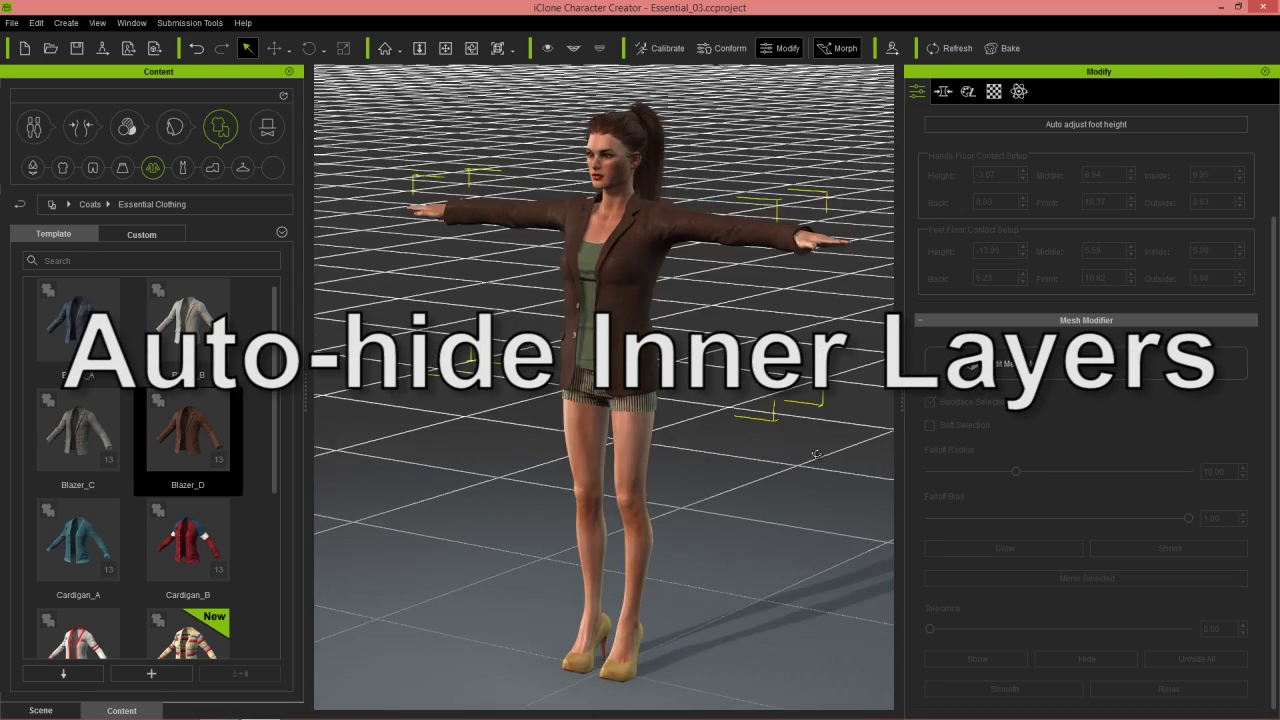
pyautogui.scroll(5, 763, 466)
pyautogui.moveTo(662, 273); pyautogui.dragTo(741, 314, button='middle')
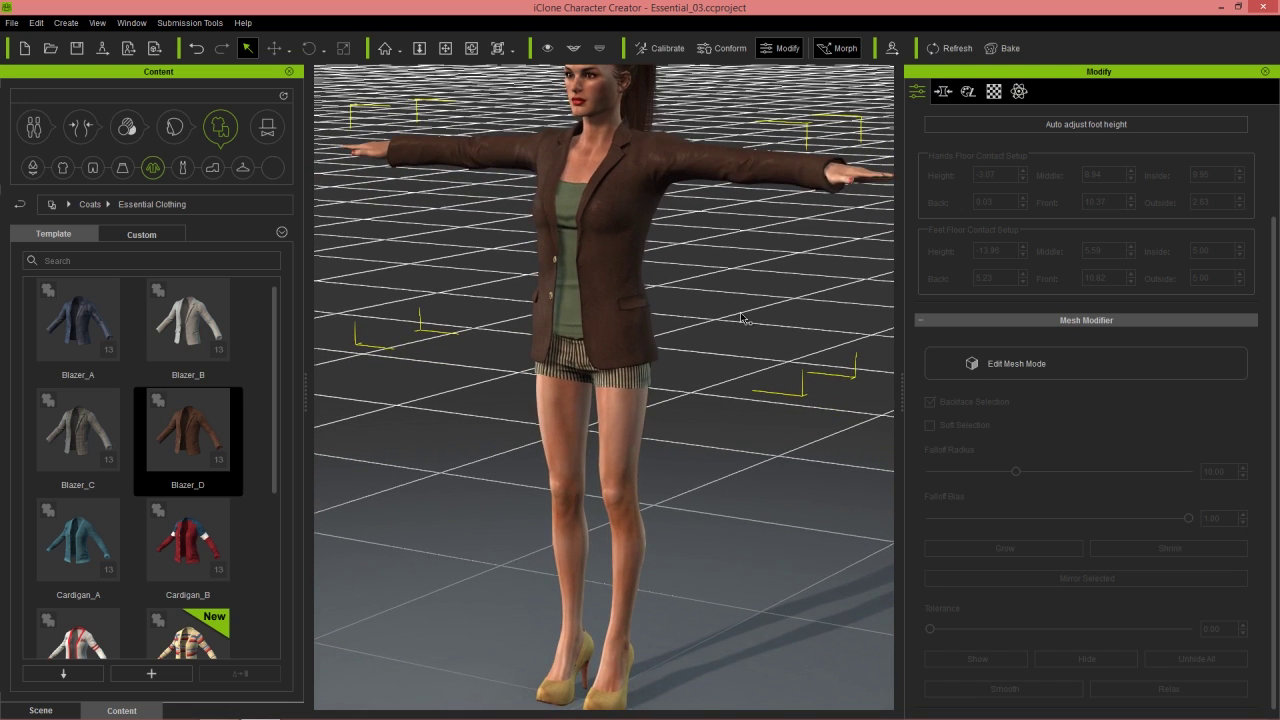
pyautogui.click(722, 48)
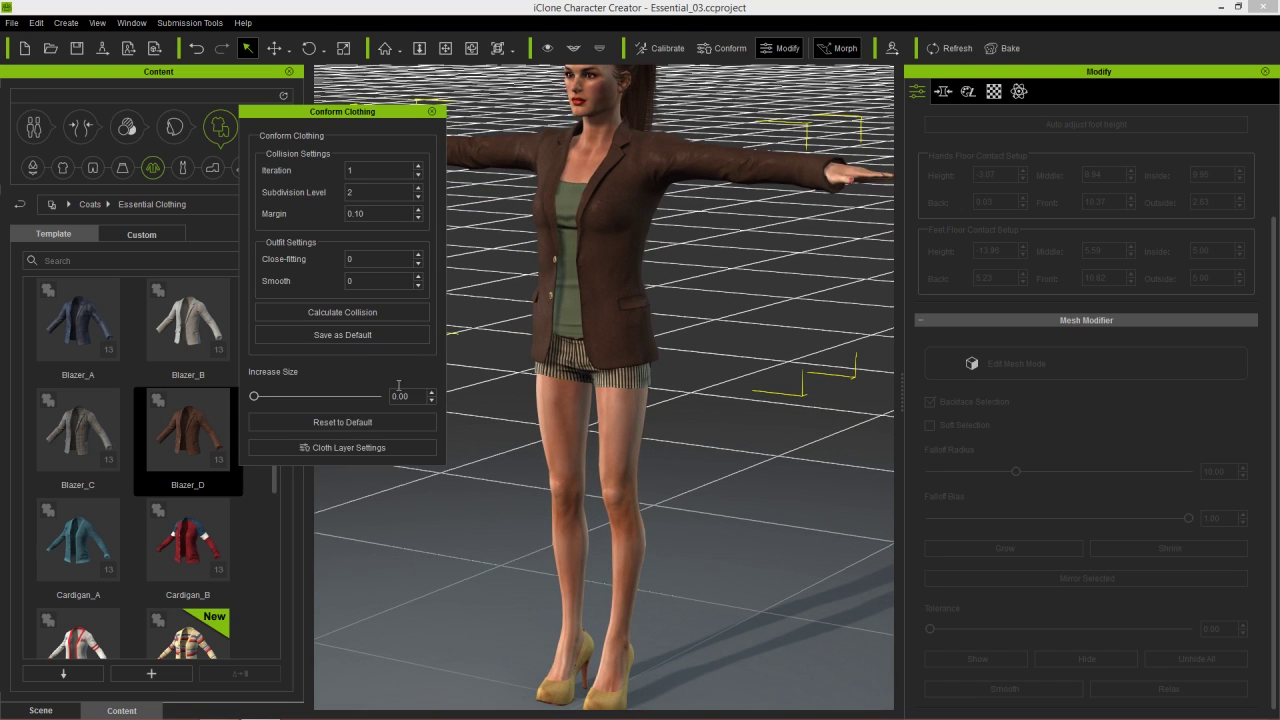
pyautogui.click(365, 447)
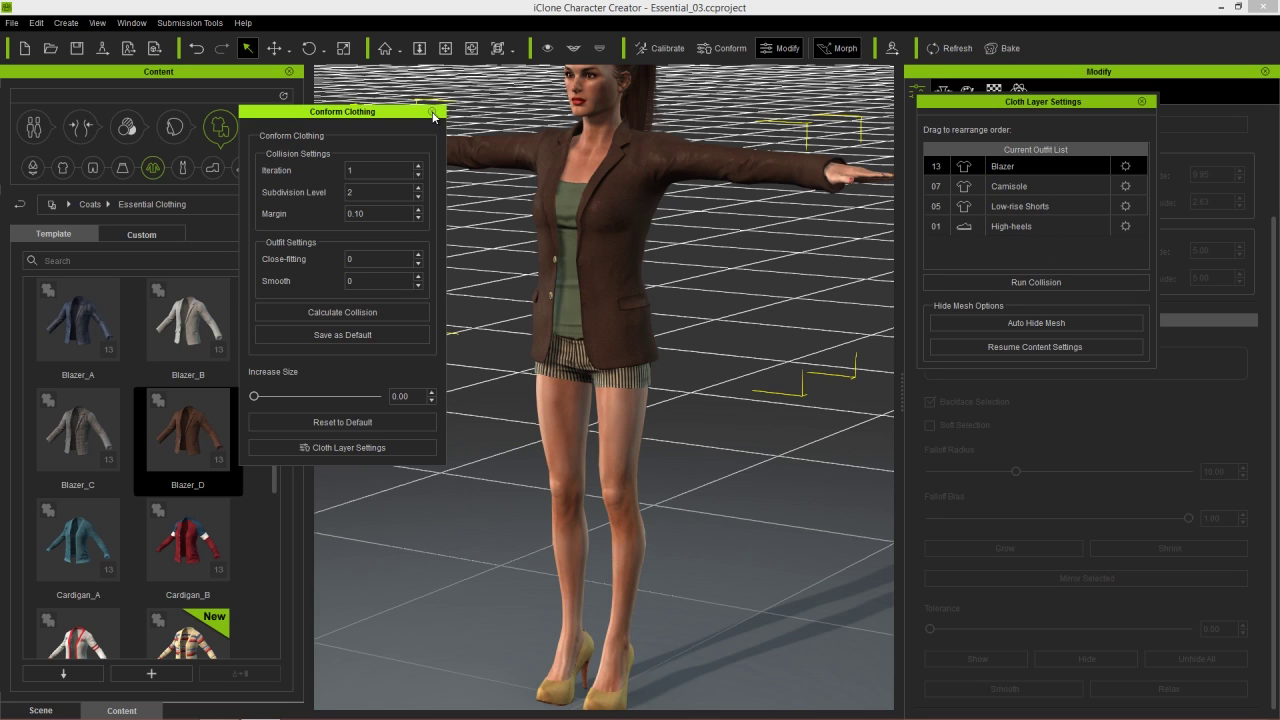
pyautogui.click(432, 112)
# Step: Run Auto Hide Mesh on the current outfit and inspect the blazer and shorts from several angles
pyautogui.moveTo(714, 228); pyautogui.dragTo(699, 313, button='middle')
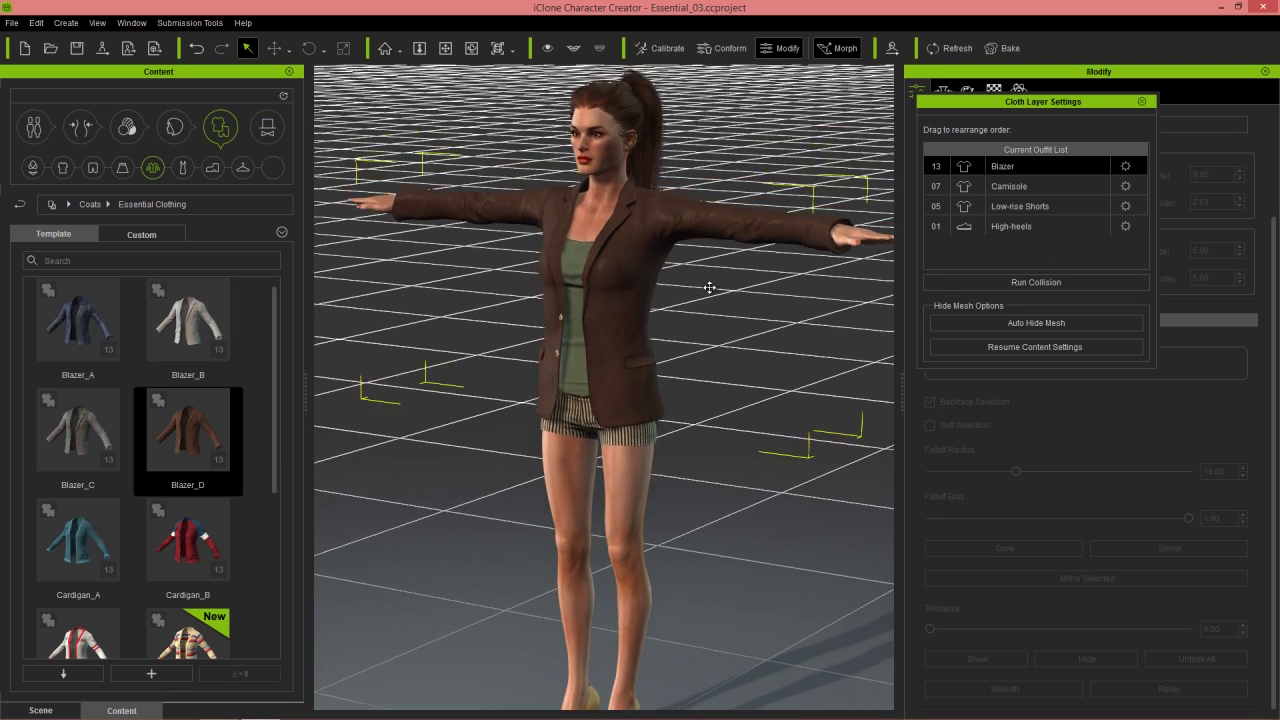
pyautogui.scroll(-3, 699, 313)
pyautogui.scroll(3, 694, 309)
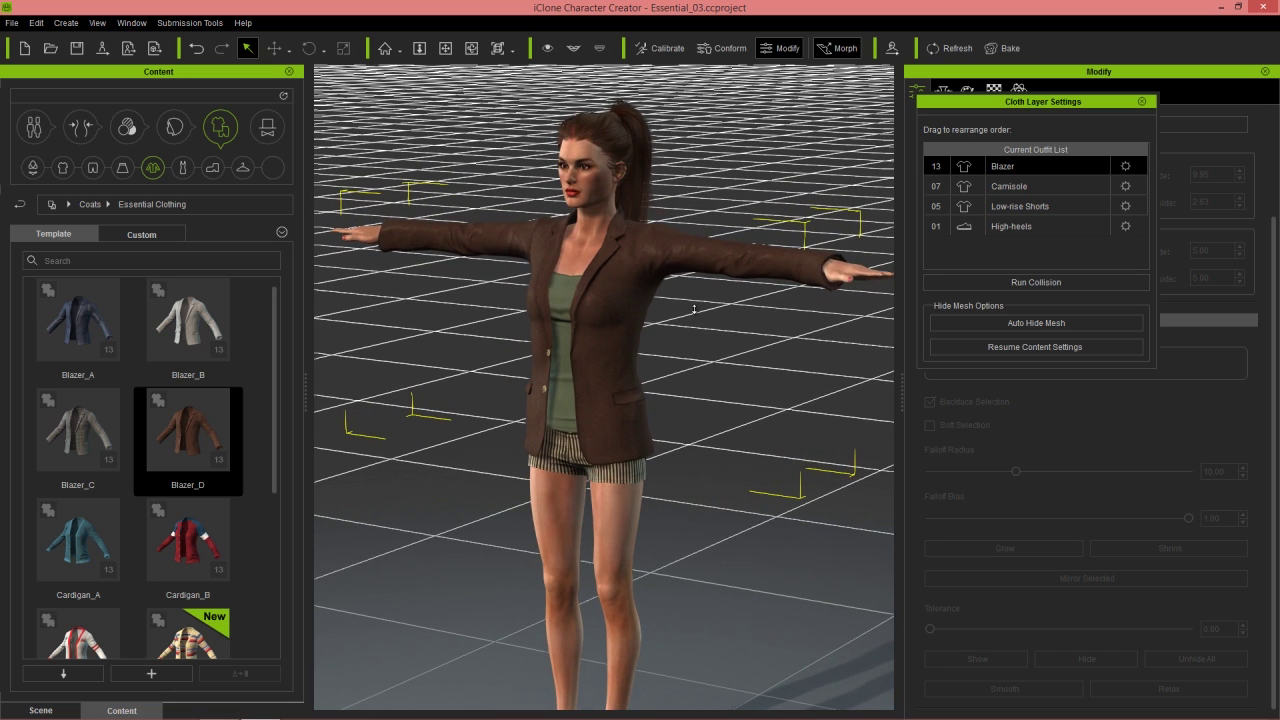
pyautogui.click(1054, 325)
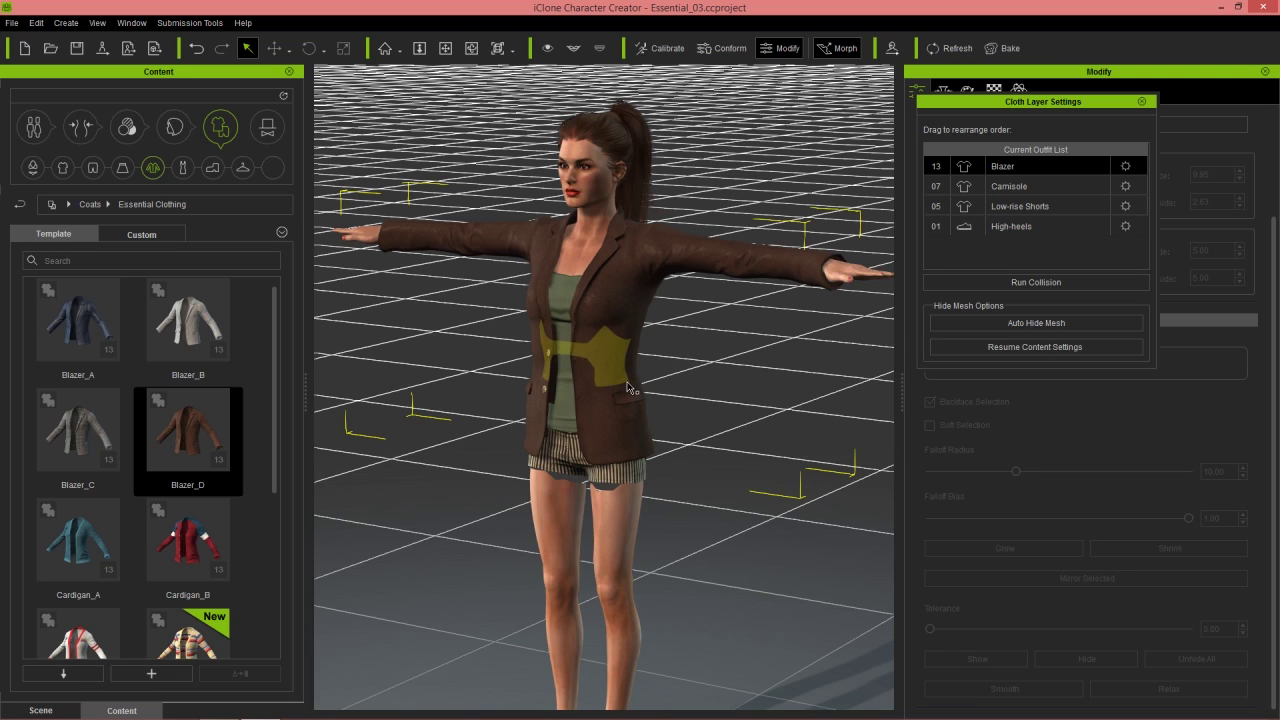
pyautogui.moveTo(805, 425)
pyautogui.mouseDown(button='middle')
pyautogui.moveTo(660, 409)
pyautogui.moveTo(753, 423)
pyautogui.moveTo(792, 413)
pyautogui.mouseUp(button='middle')
pyautogui.moveTo(792, 414); pyautogui.dragTo(845, 418, button='right')
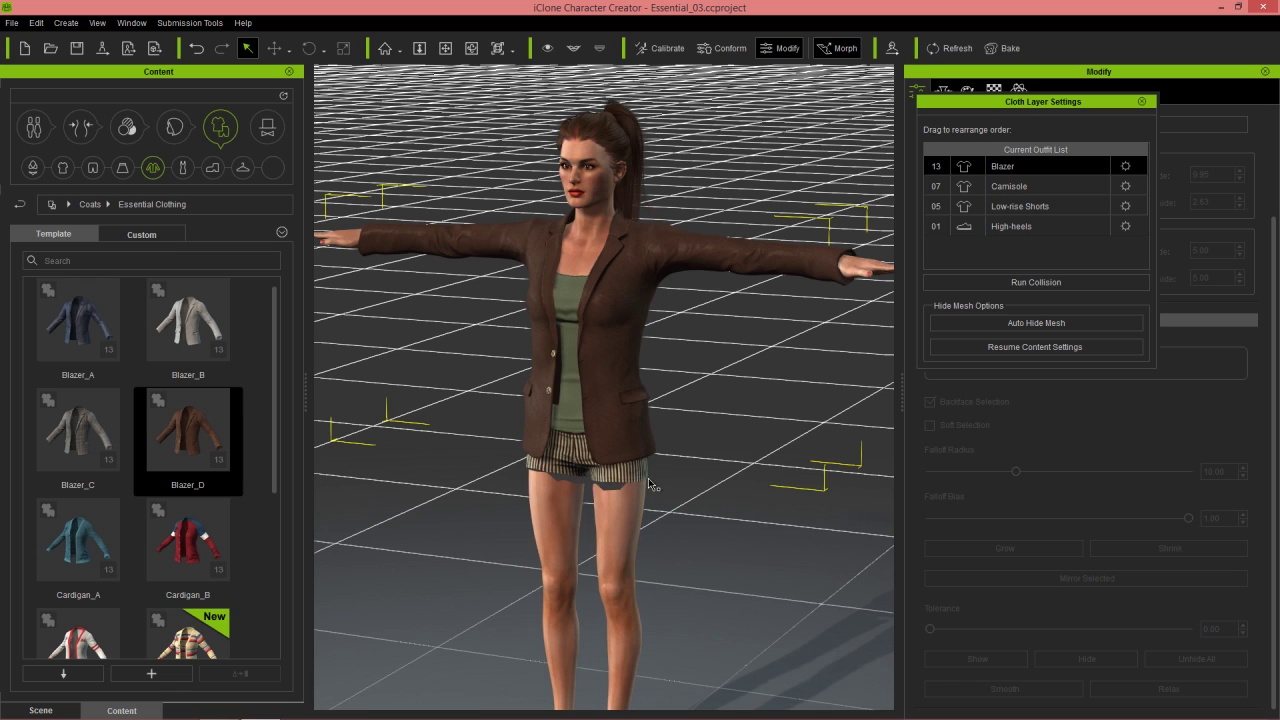
pyautogui.moveTo(731, 381); pyautogui.dragTo(698, 393, button='right')
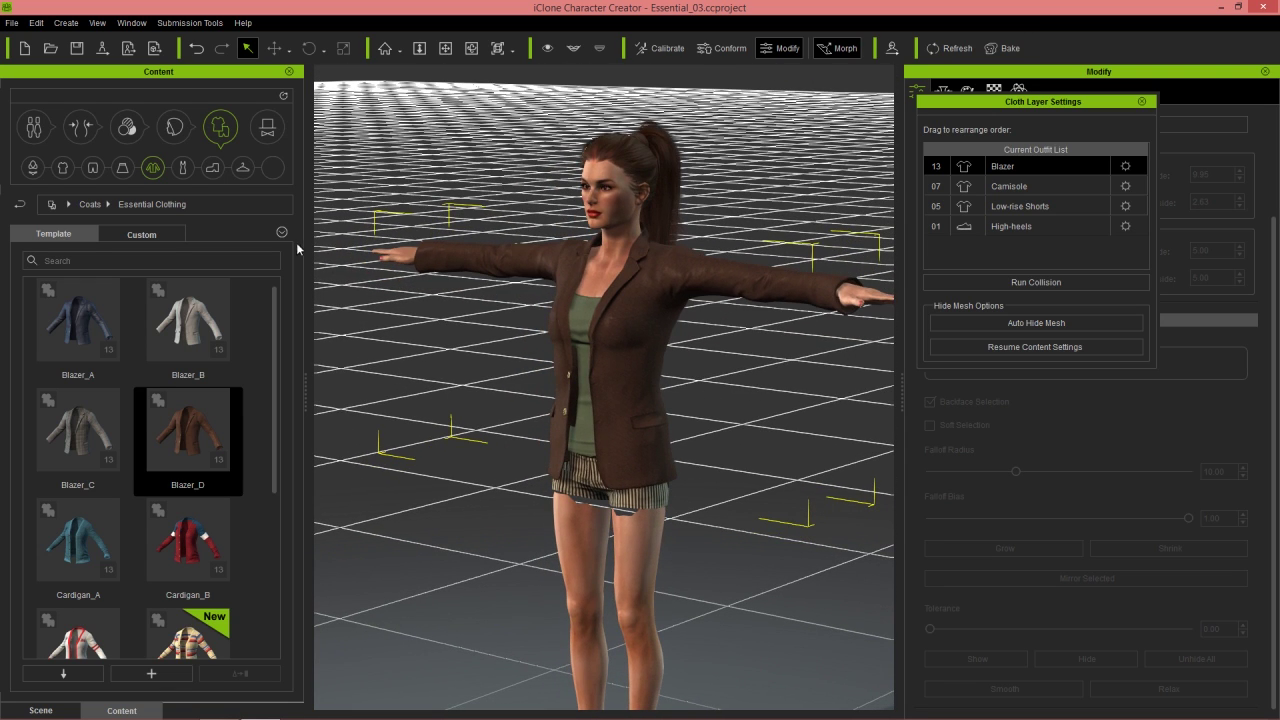
# Step: Examine the hidden inner layers through the blazer in X-Ray display, and return the blazer to Normal display
pyautogui.click(58, 706)
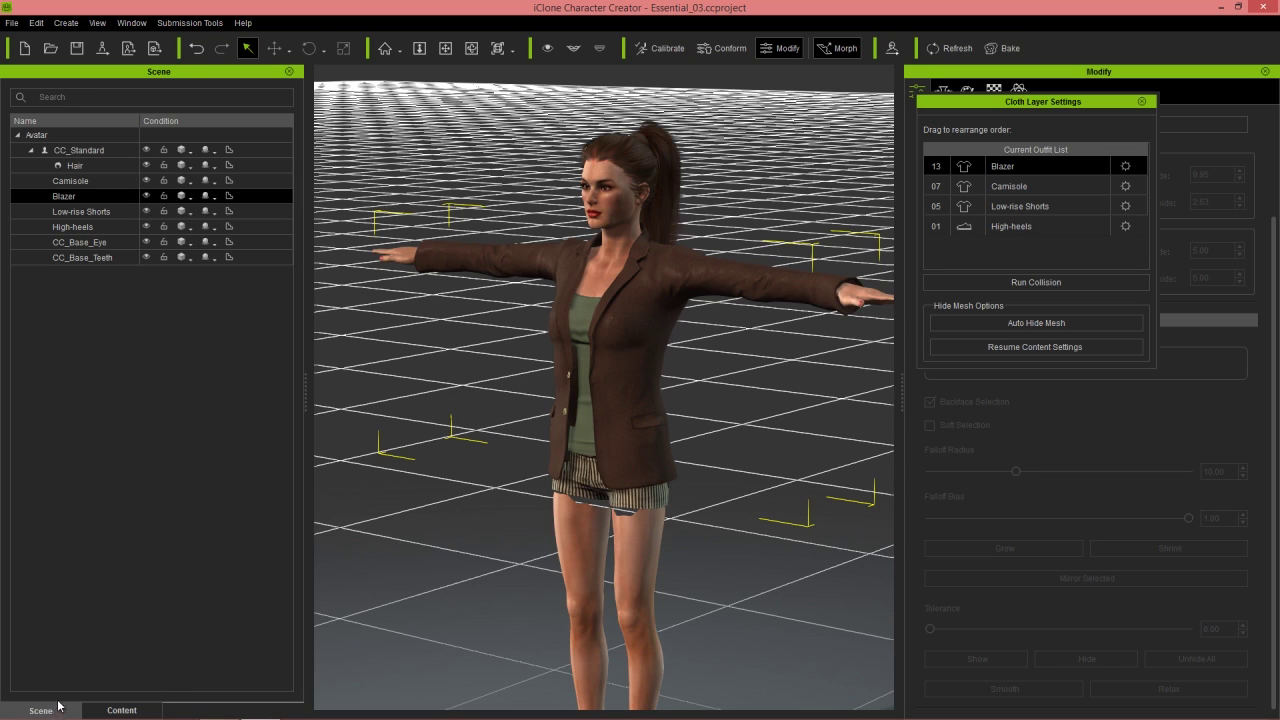
pyautogui.click(214, 200)
pyautogui.click(190, 199)
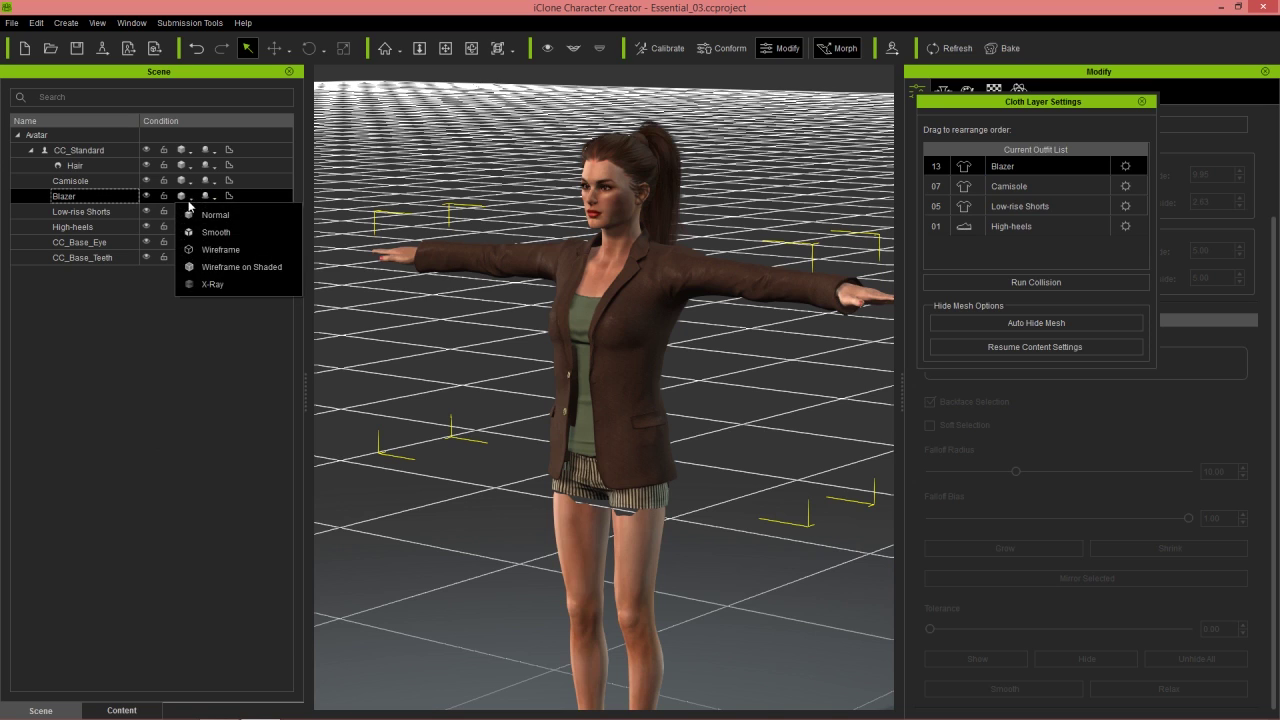
pyautogui.click(222, 288)
pyautogui.moveTo(740, 482); pyautogui.dragTo(880, 398, button='right')
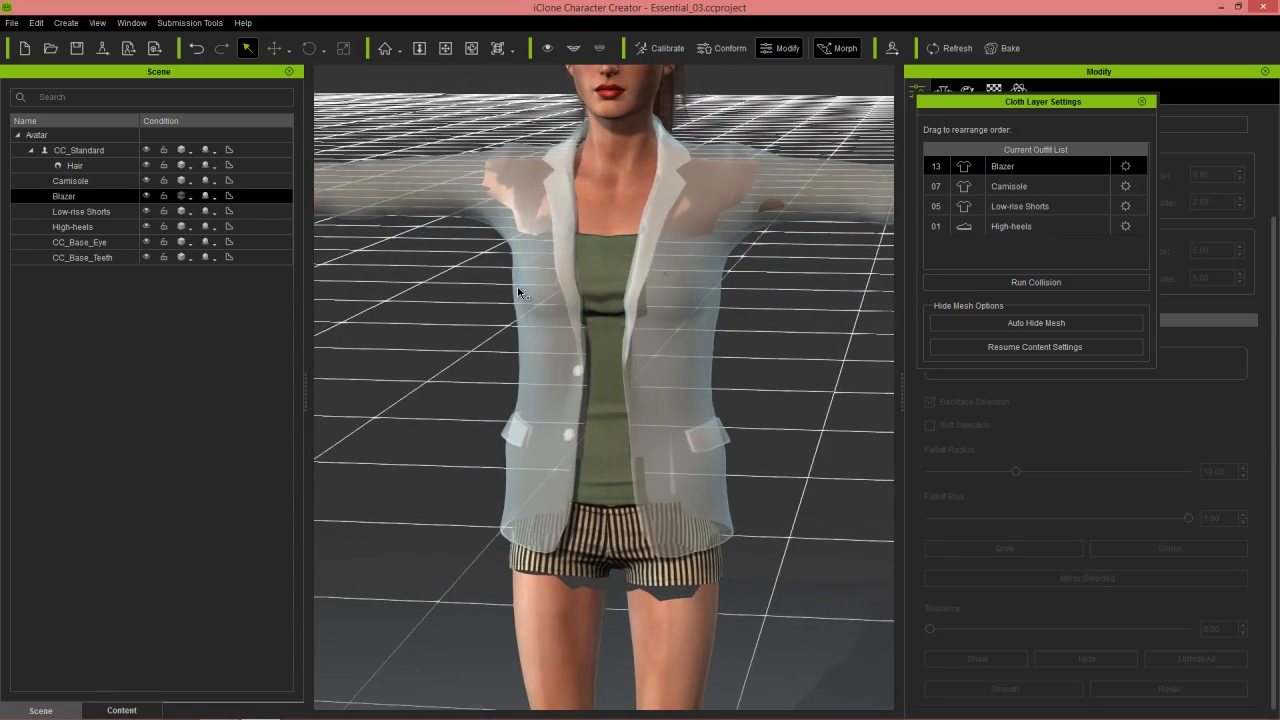
pyautogui.moveTo(560, 245); pyautogui.dragTo(554, 323, button='right')
pyautogui.moveTo(534, 500); pyautogui.dragTo(741, 540, button='right')
pyautogui.moveTo(657, 563); pyautogui.dragTo(716, 360, button='right')
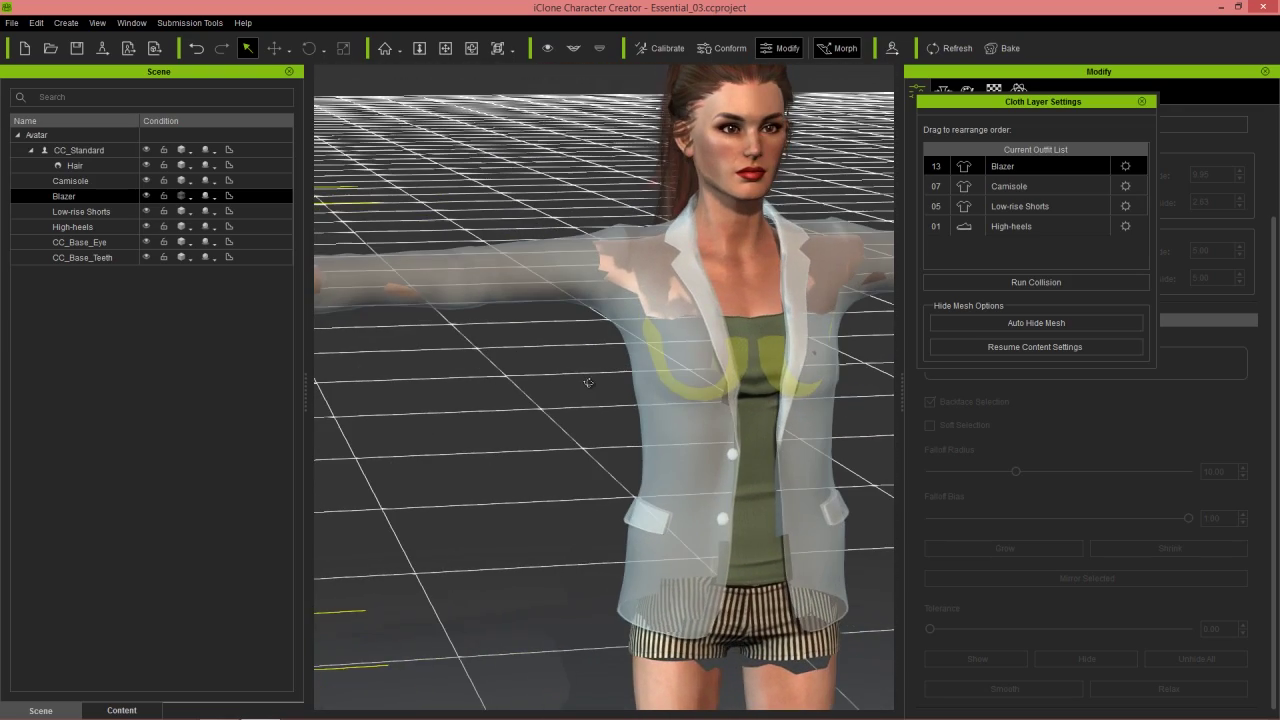
pyautogui.click(189, 196)
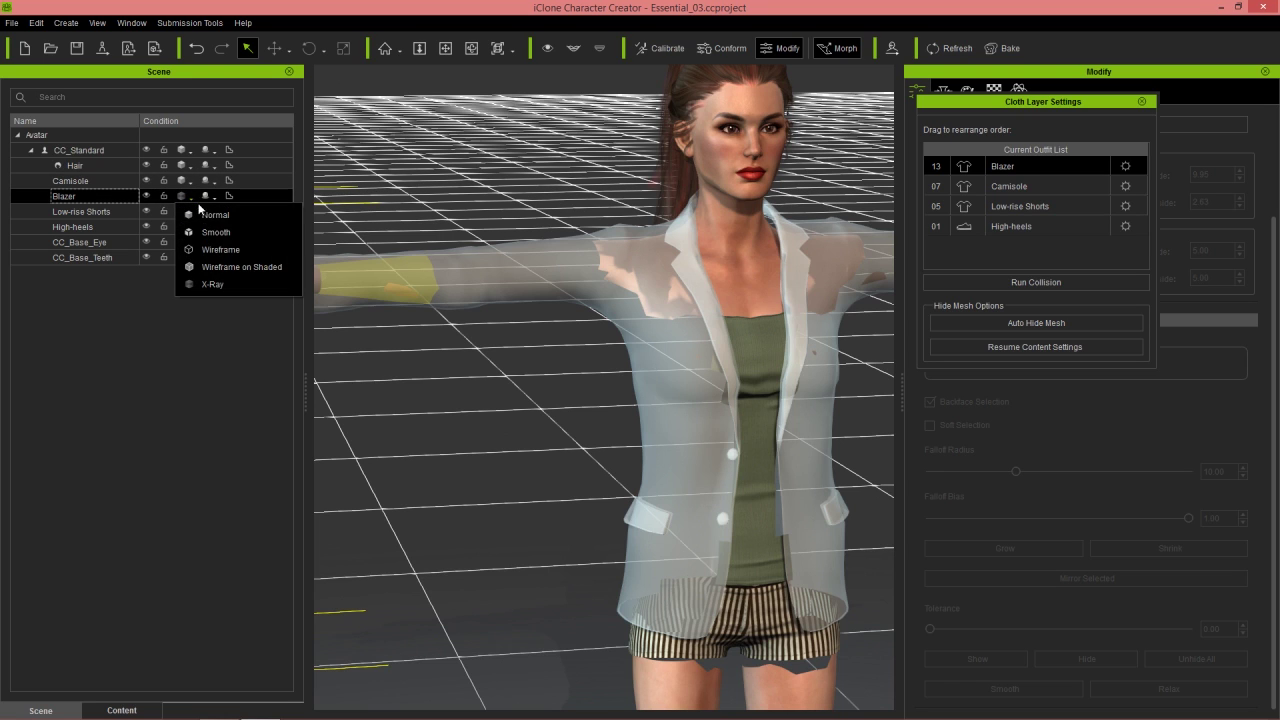
pyautogui.click(232, 213)
# Step: Temporarily hide the blazer in the scene to examine the trimmed body, camisole and shorts meshes, and show it again
pyautogui.click(149, 193)
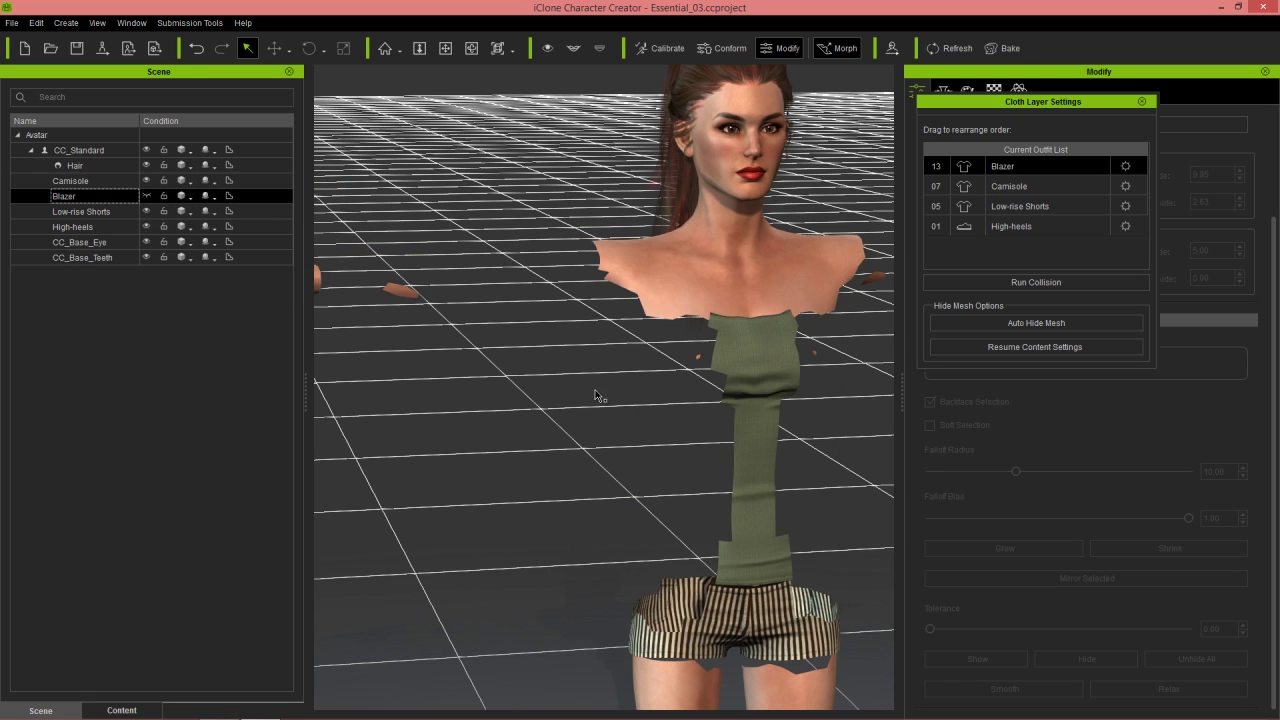
pyautogui.scroll(-4, 600, 397)
pyautogui.moveTo(675, 436); pyautogui.dragTo(655, 492, button='right')
pyautogui.moveTo(762, 494); pyautogui.dragTo(671, 470, button='middle')
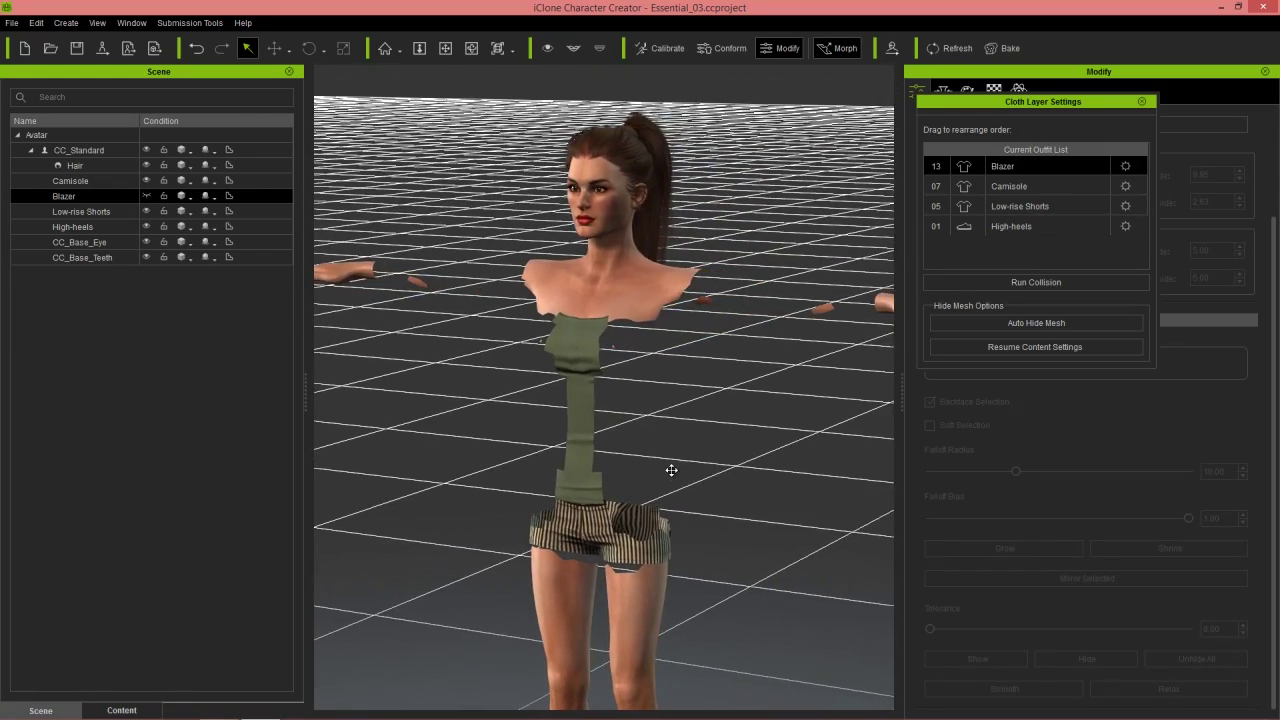
pyautogui.click(145, 195)
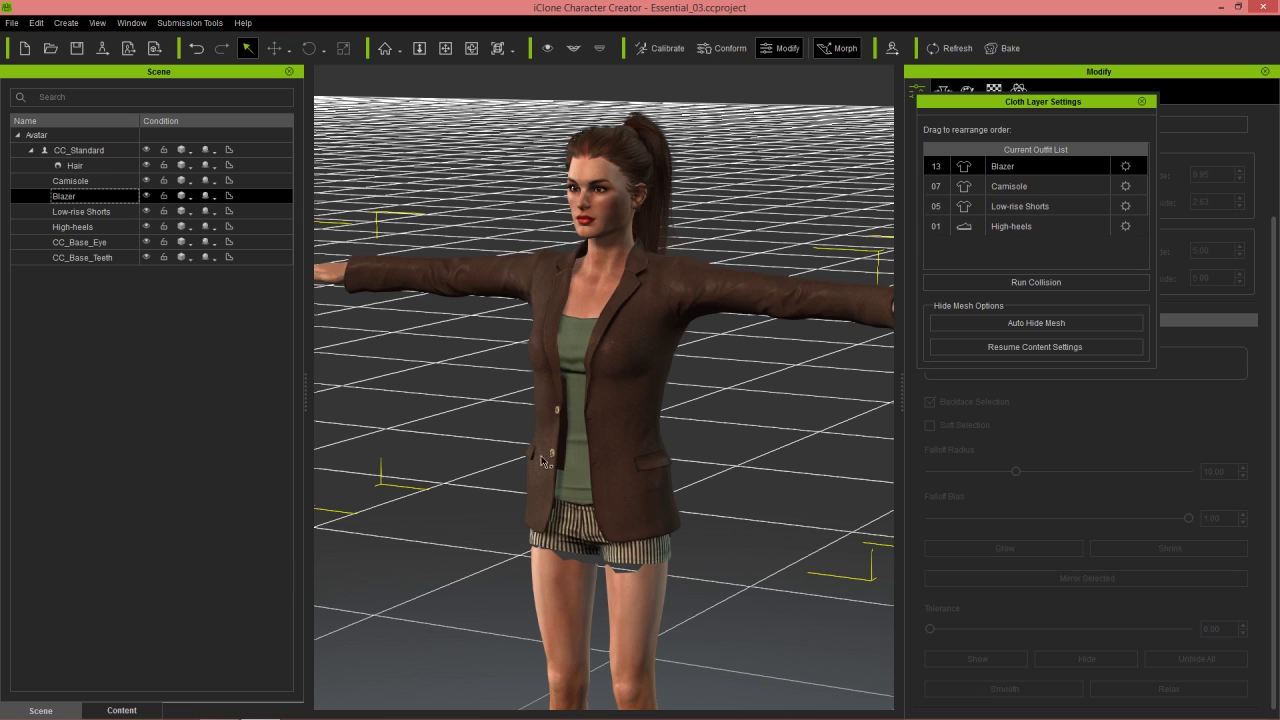
pyautogui.scroll(2, 690, 550)
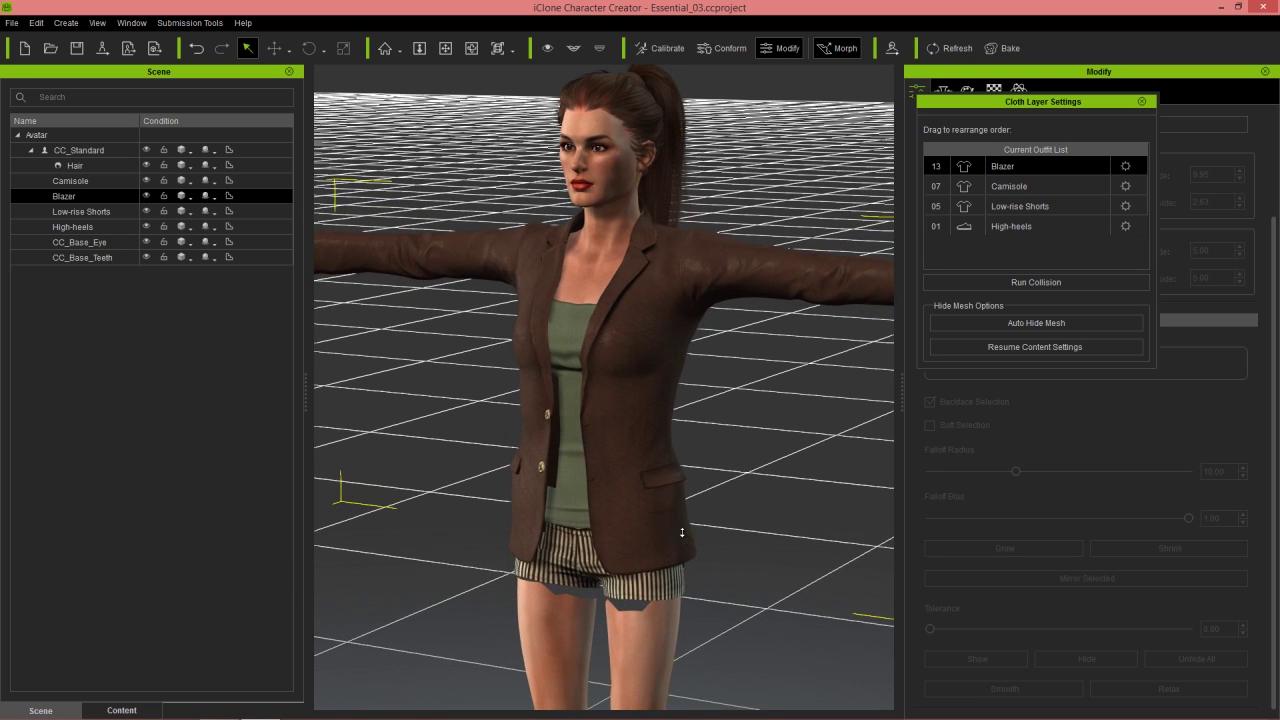
# Step: Restore the outfit's original mesh visibility with Resume Content Settings and check the thighs below the shorts
pyautogui.click(1039, 351)
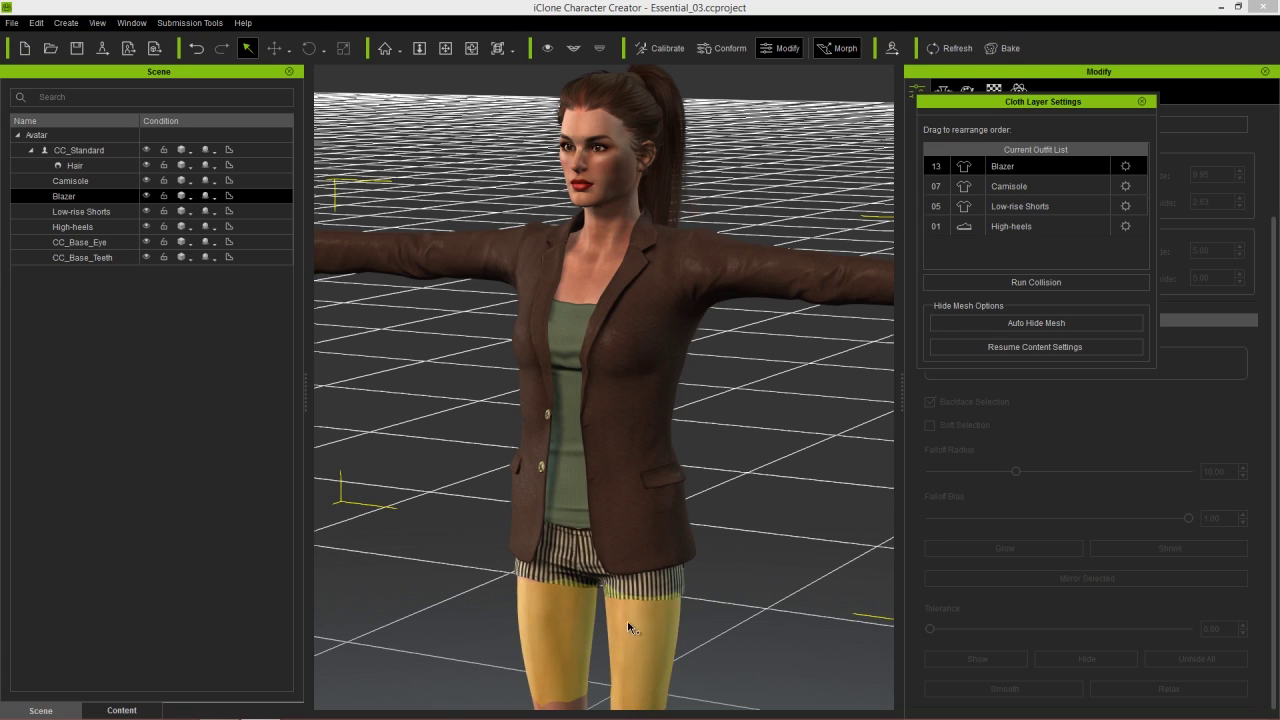
pyautogui.moveTo(628, 627); pyautogui.dragTo(781, 615, button='right')
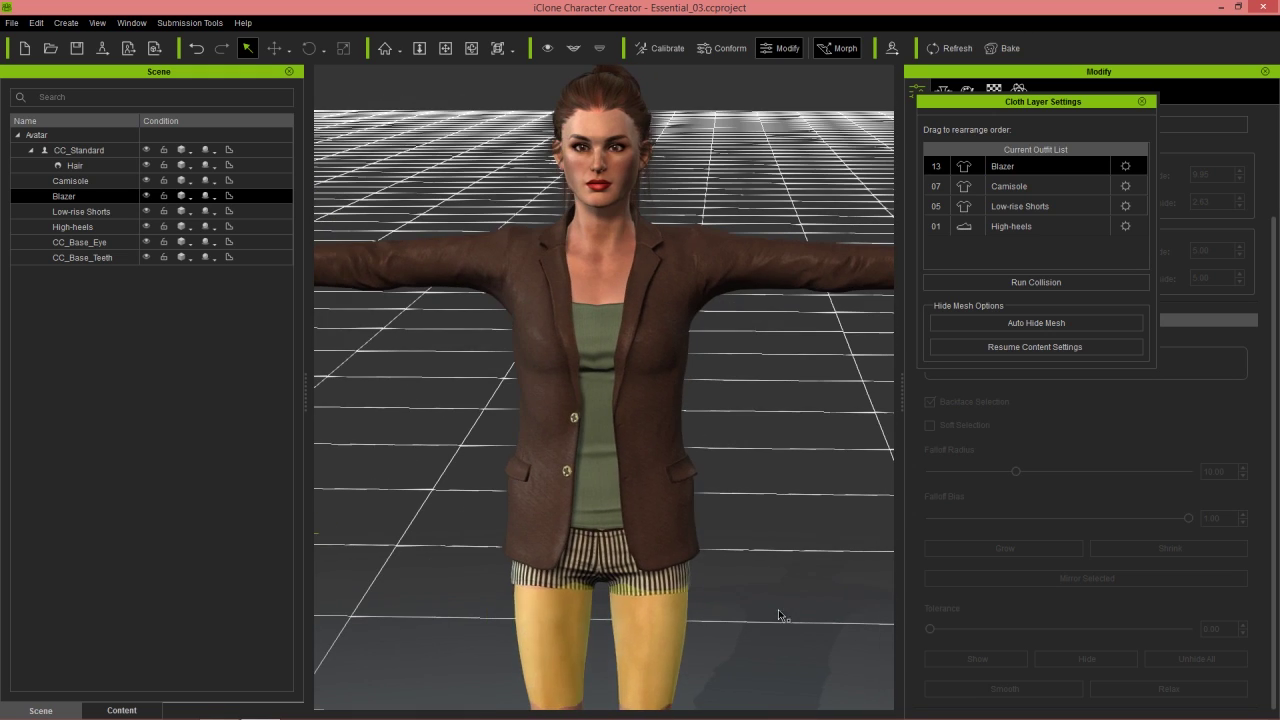
# Step: Reapply Auto Hide Mesh to the whole outfit and view the character from the front
pyautogui.click(1040, 322)
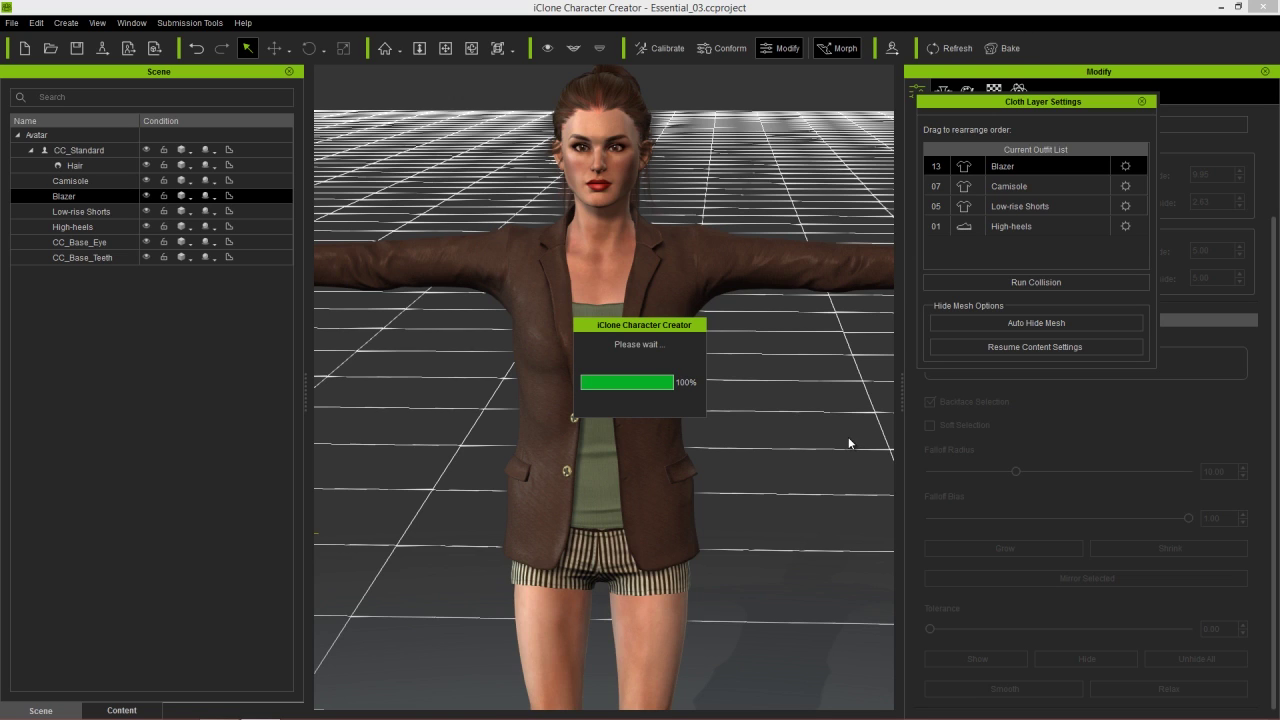
pyautogui.moveTo(788, 300); pyautogui.dragTo(789, 366, button='middle')
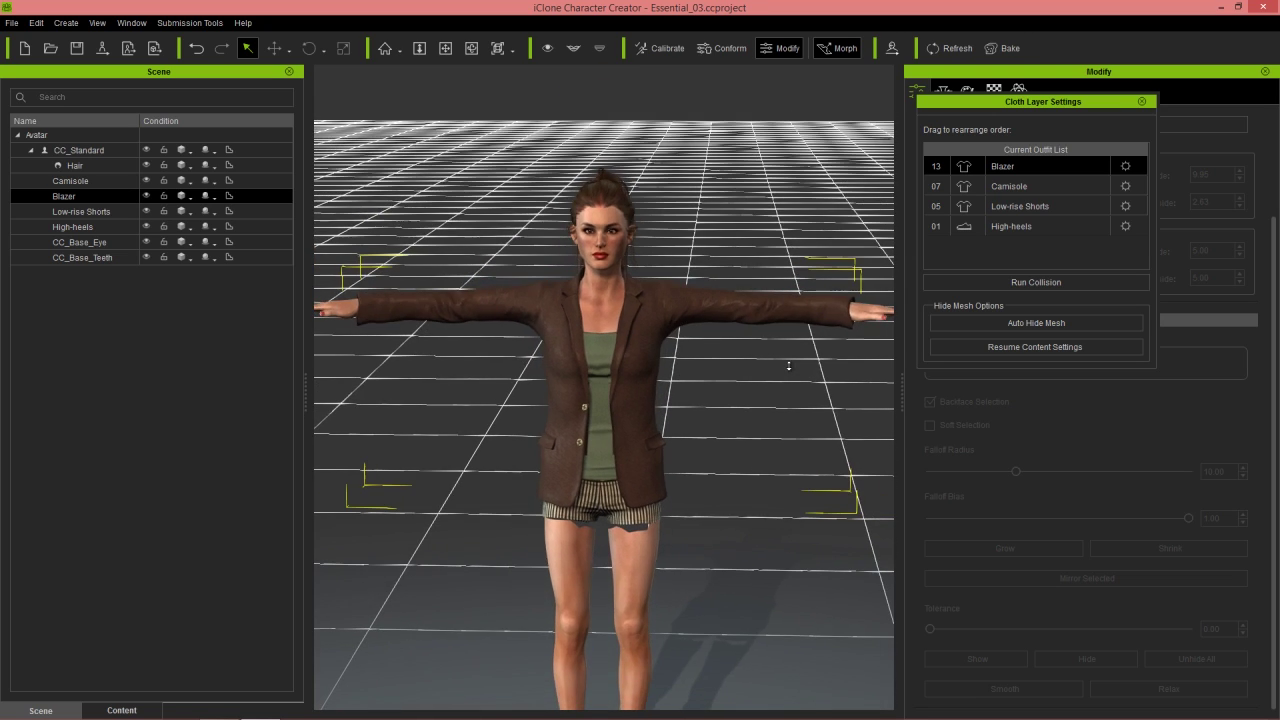
pyautogui.scroll(2, 826, 492)
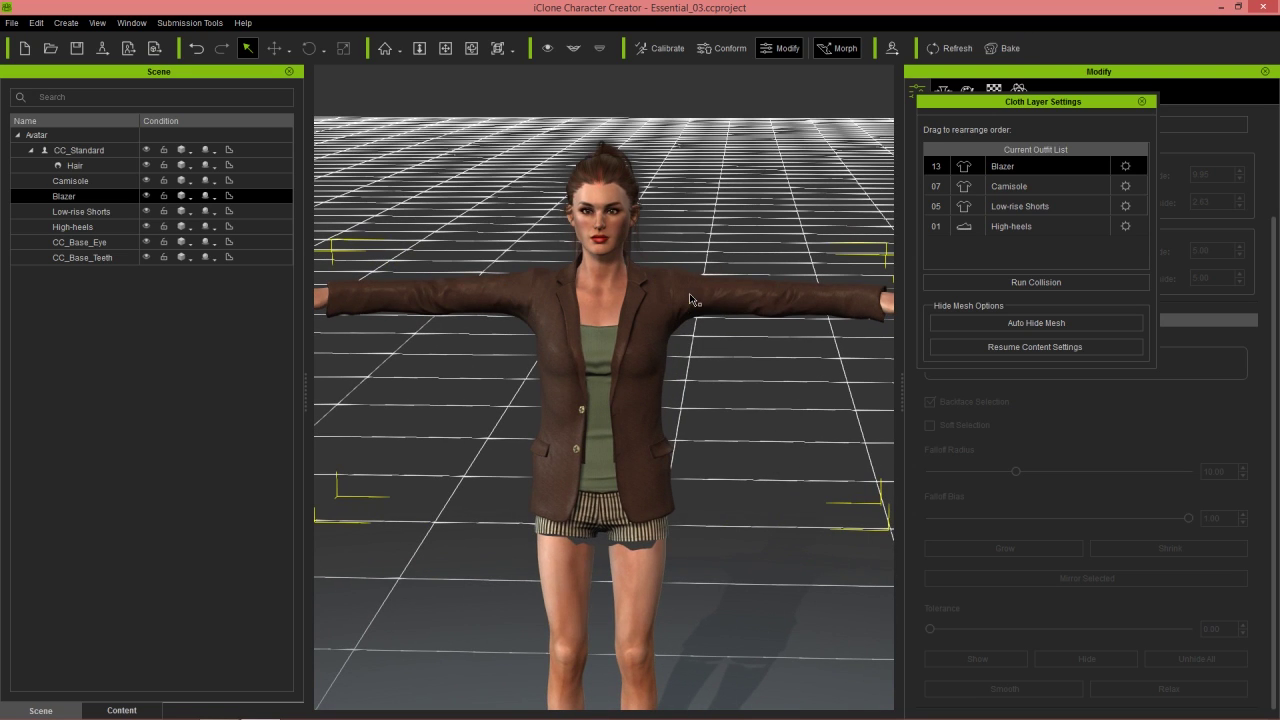
# Step: Delete the blazer to examine the camisole and arms beneath it, and undo the deletion
pyautogui.click(944, 320)
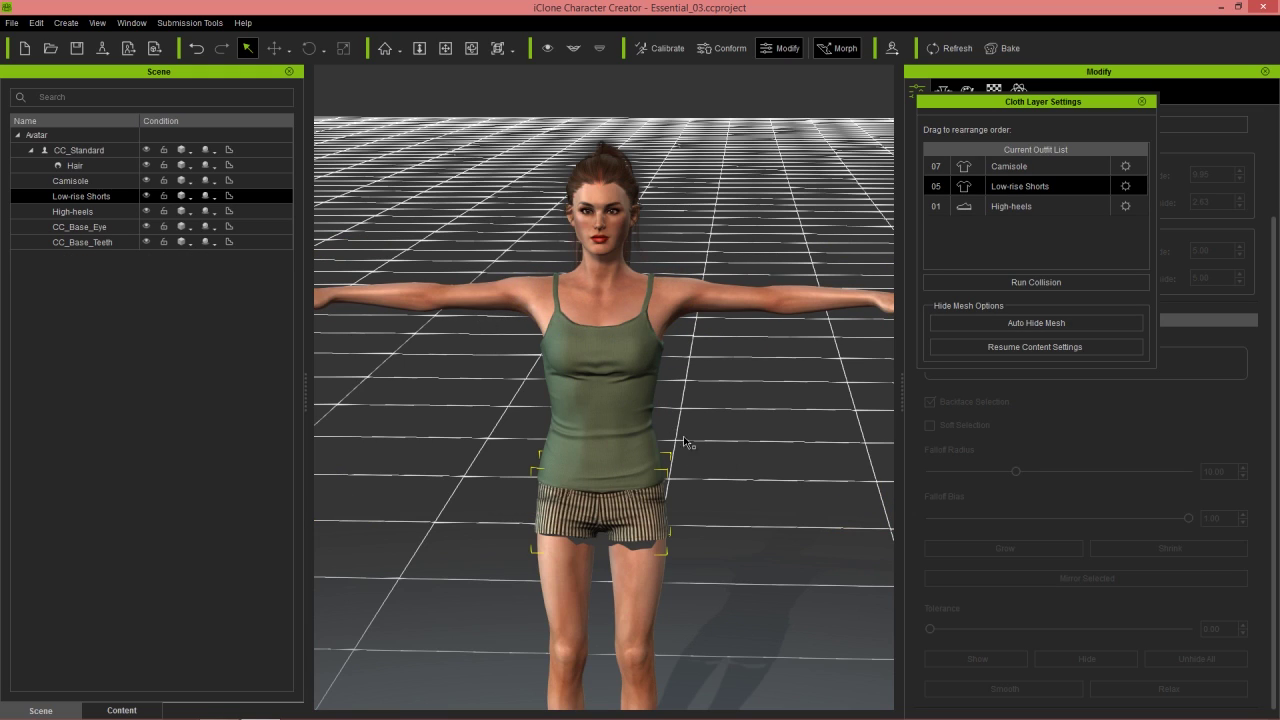
pyautogui.moveTo(624, 363); pyautogui.dragTo(592, 411, button='right')
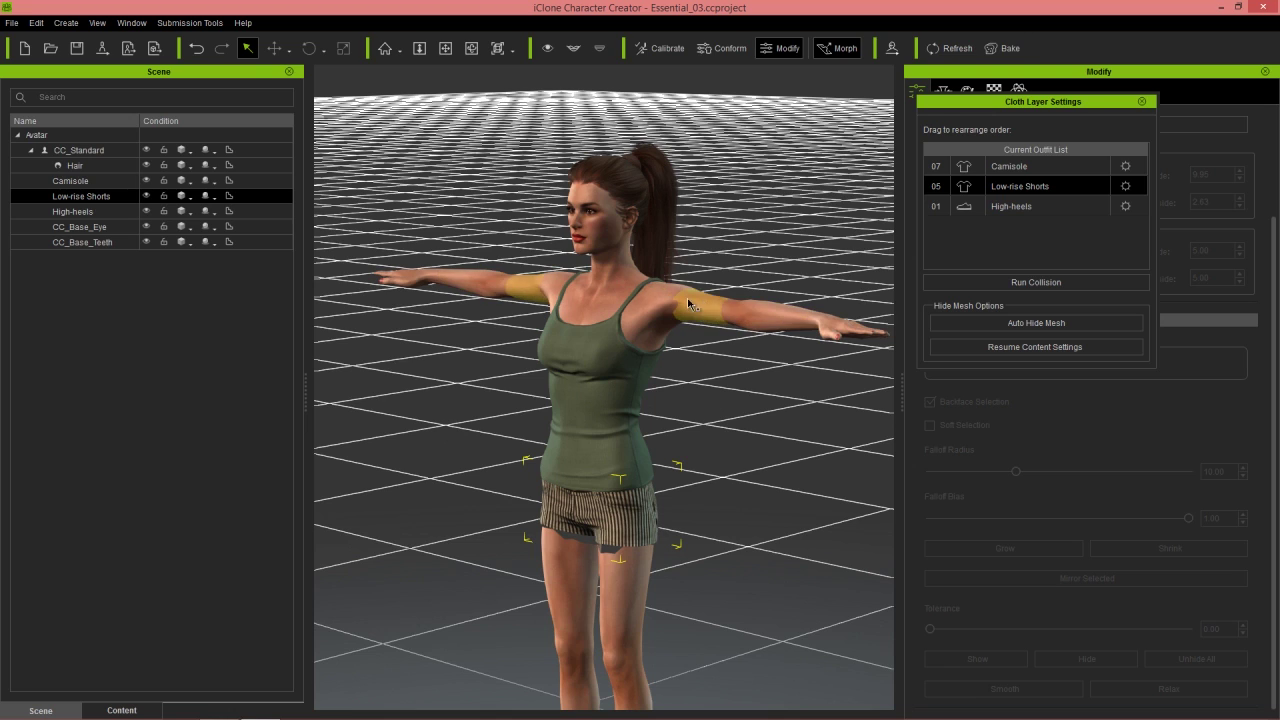
pyautogui.moveTo(600, 405); pyautogui.dragTo(644, 419, button='right')
pyautogui.press('alt')
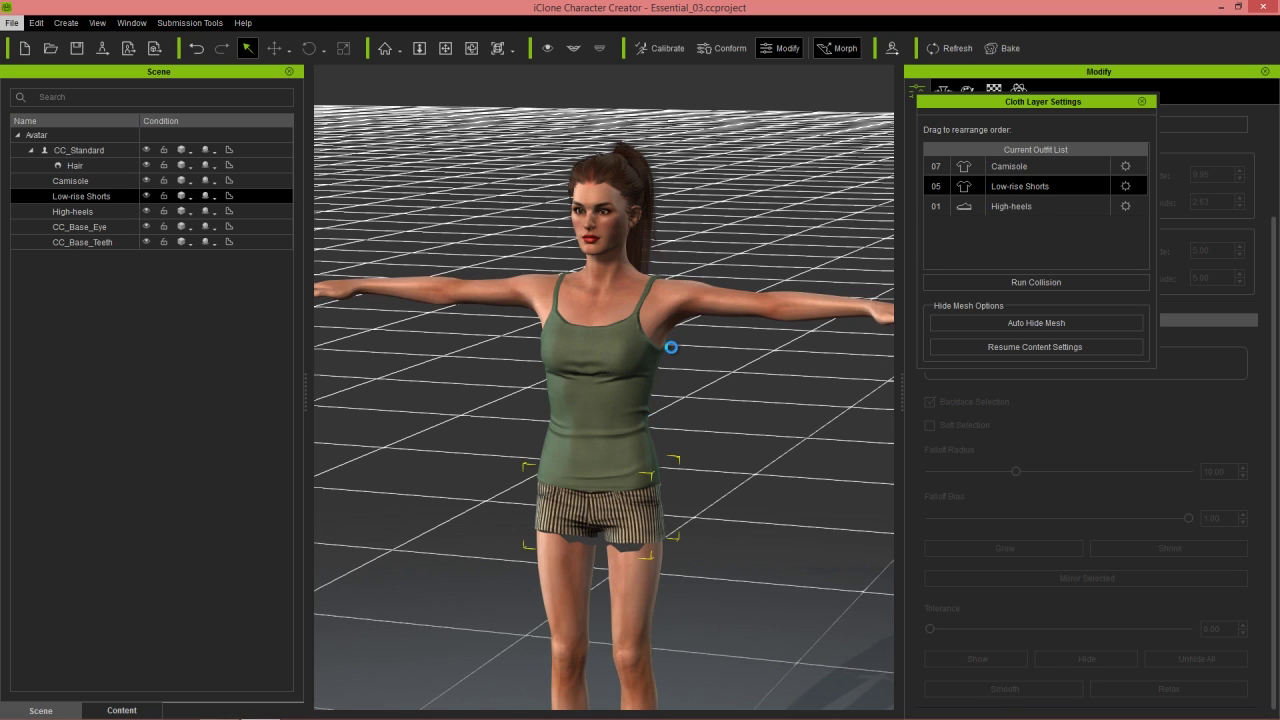
# Step: Toggle the blazer's visibility off and on to compare the inner meshes with the deleted-blazer state
pyautogui.keyDown('ctrl'); pyautogui.click(147, 197); pyautogui.keyUp('ctrl')
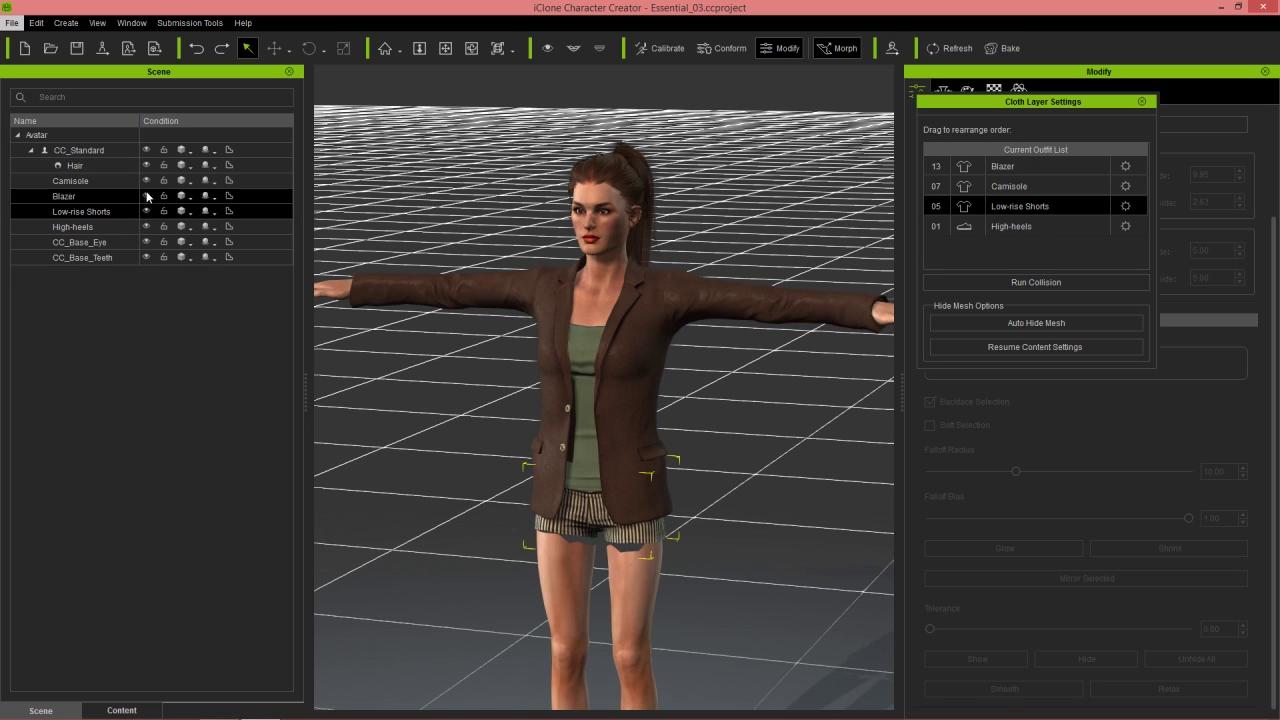
pyautogui.click(147, 197)
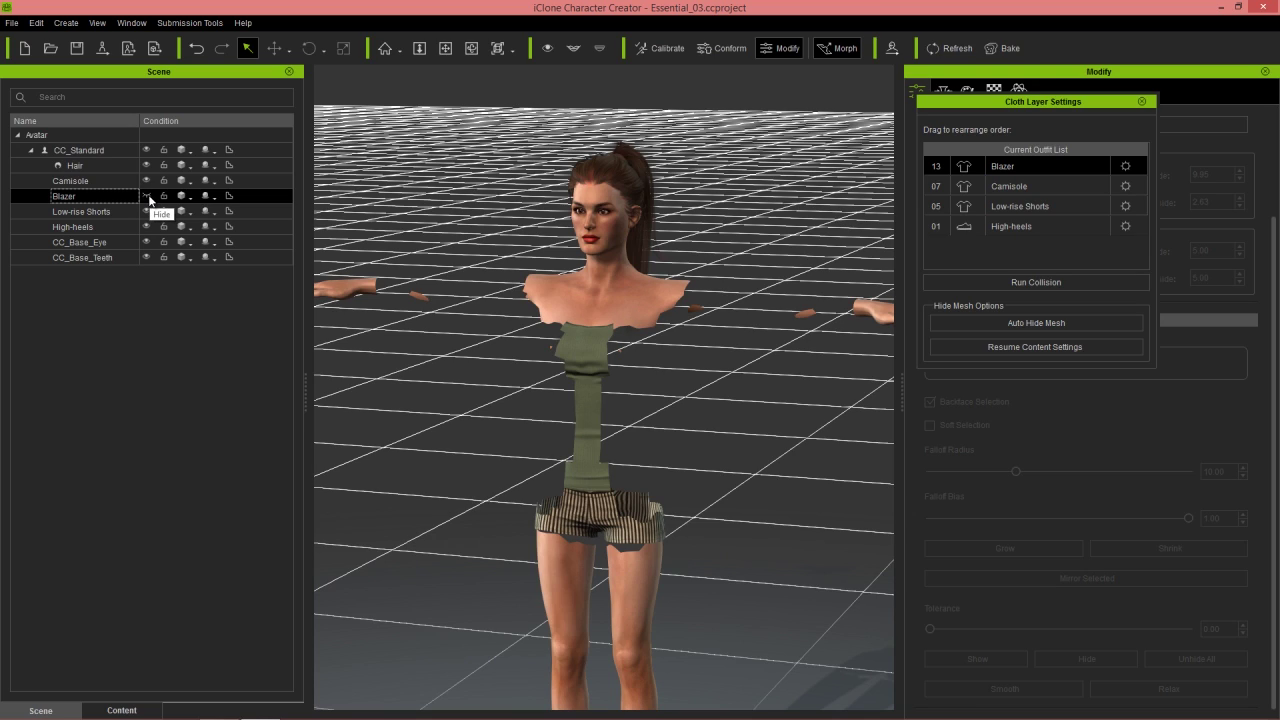
pyautogui.click(147, 196)
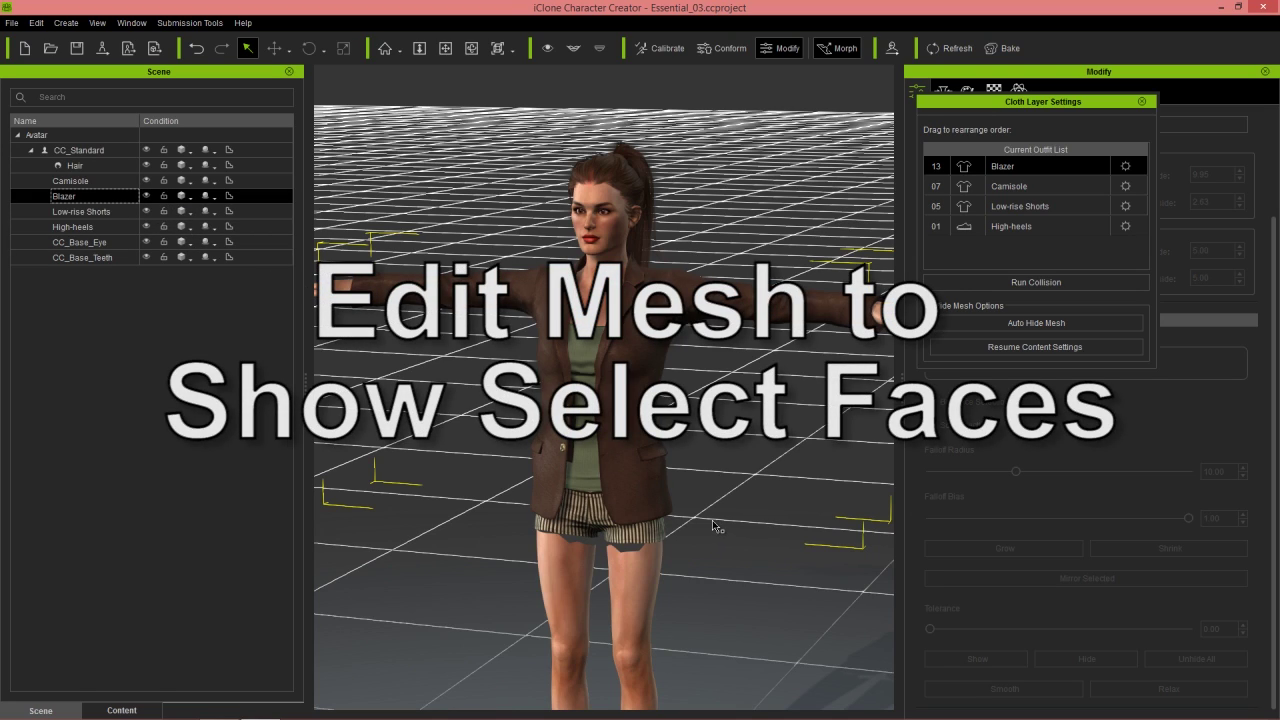
# Step: Examine the gaps in the thighs below the shorts' hem up close and close the Cloth Layer Settings
pyautogui.scroll(5, 722, 590)
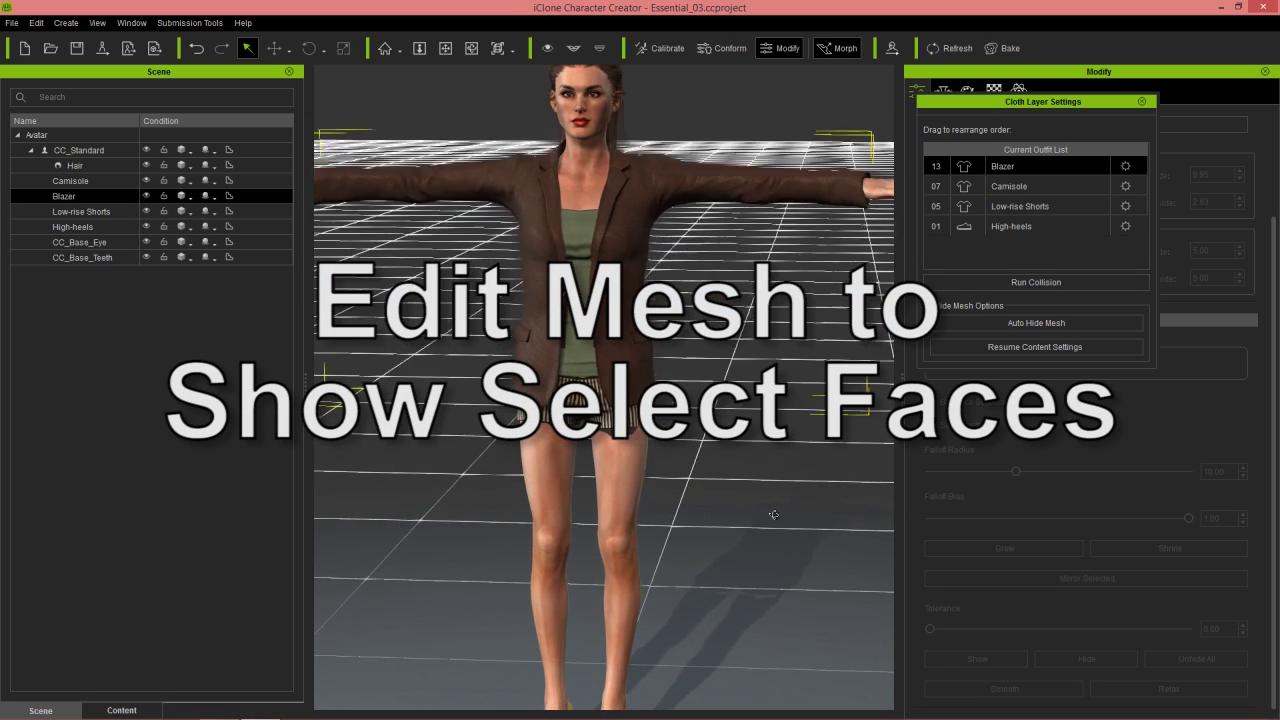
pyautogui.scroll(5, 731, 568)
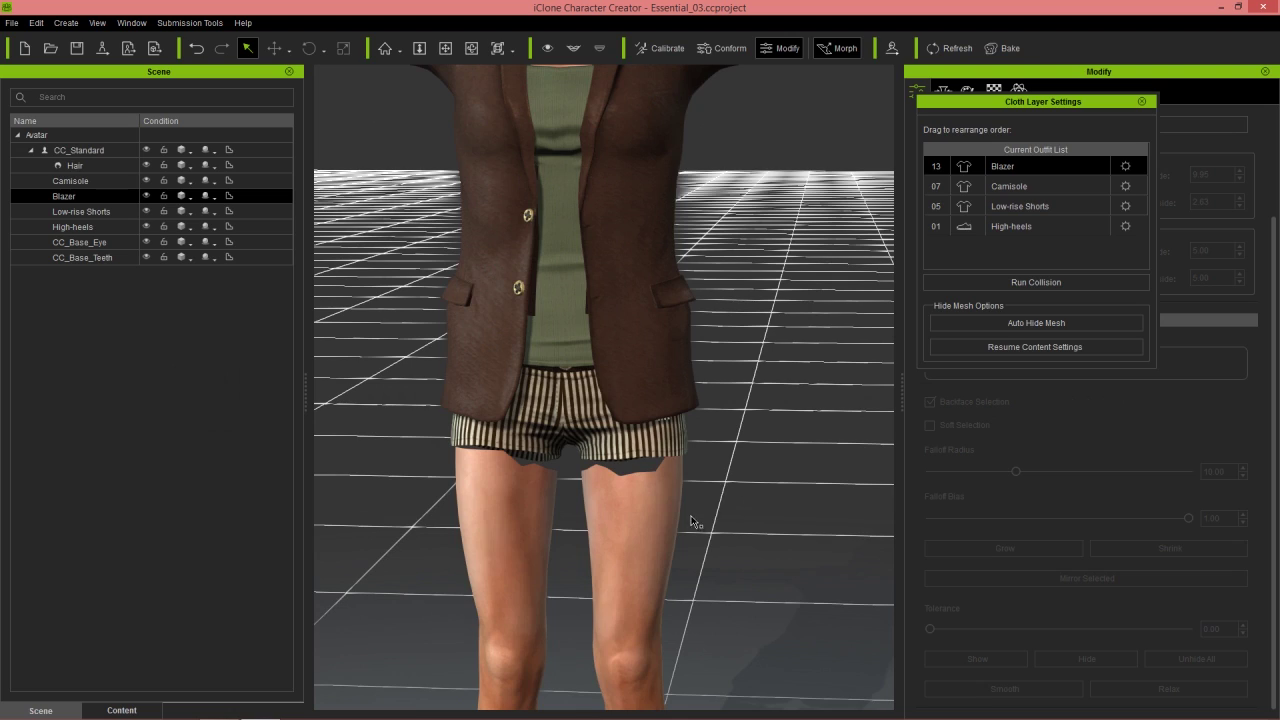
pyautogui.moveTo(755, 522); pyautogui.dragTo(813, 517, button='right')
pyautogui.moveTo(749, 591); pyautogui.dragTo(738, 571, button='right')
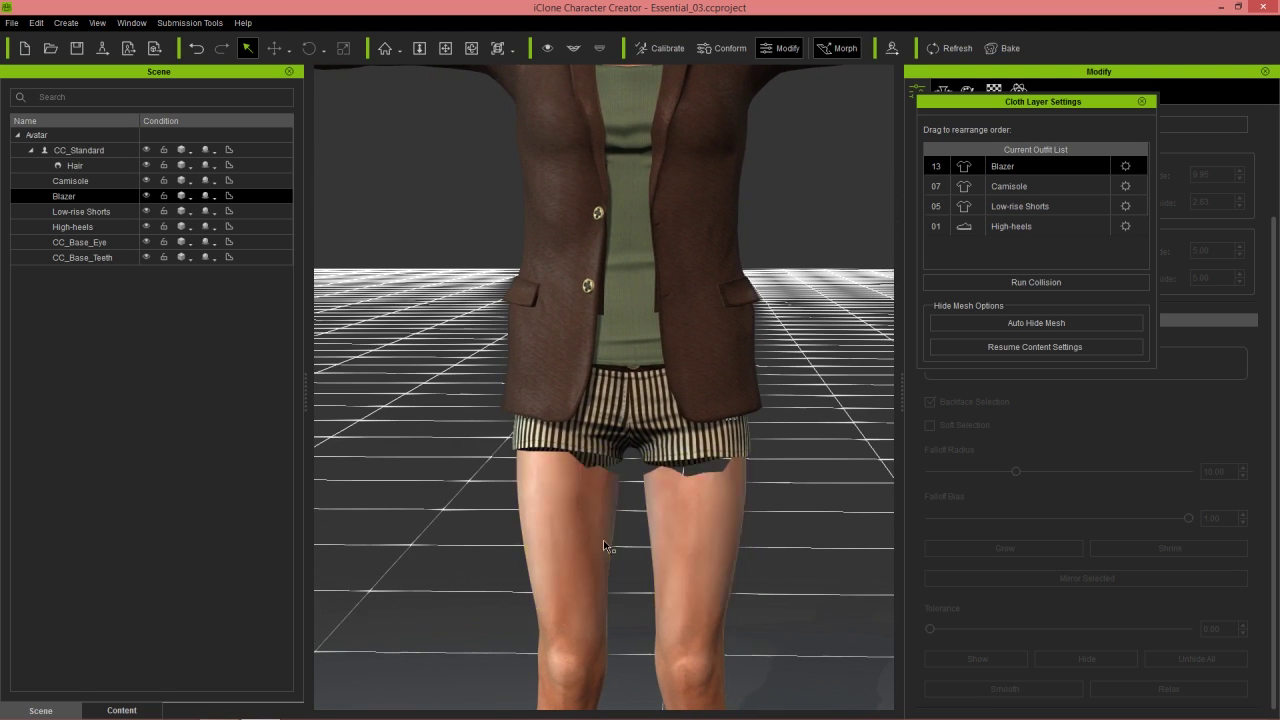
pyautogui.moveTo(606, 545); pyautogui.dragTo(564, 536, button='right')
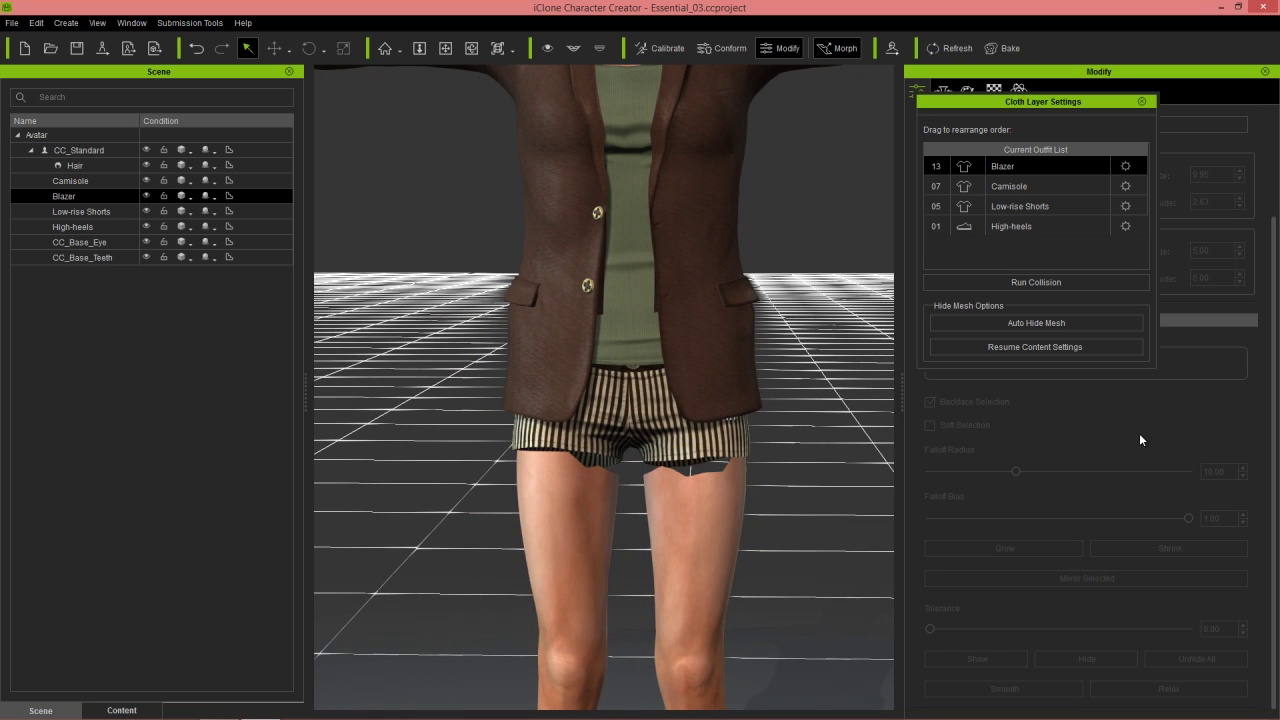
pyautogui.click(1141, 101)
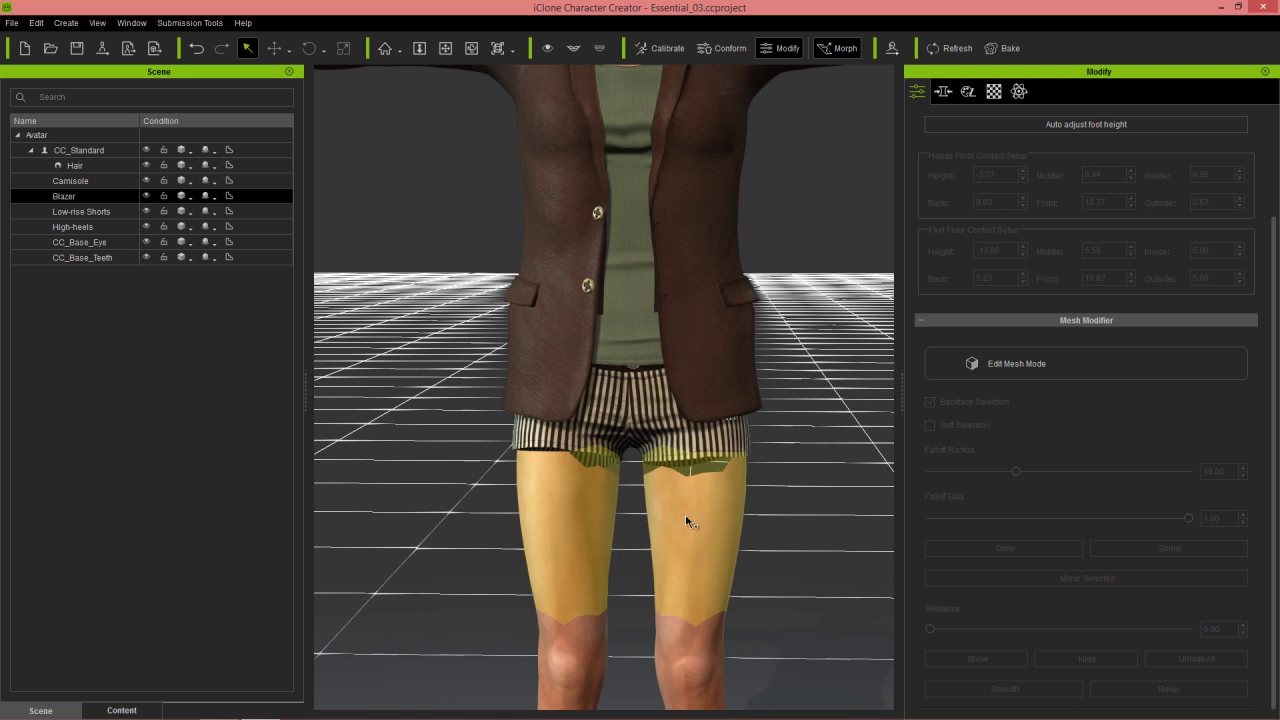
# Step: Select the body mesh faces around both upper thighs at the shorts' hem in mesh editing and show the hidden ones
pyautogui.click(714, 528)
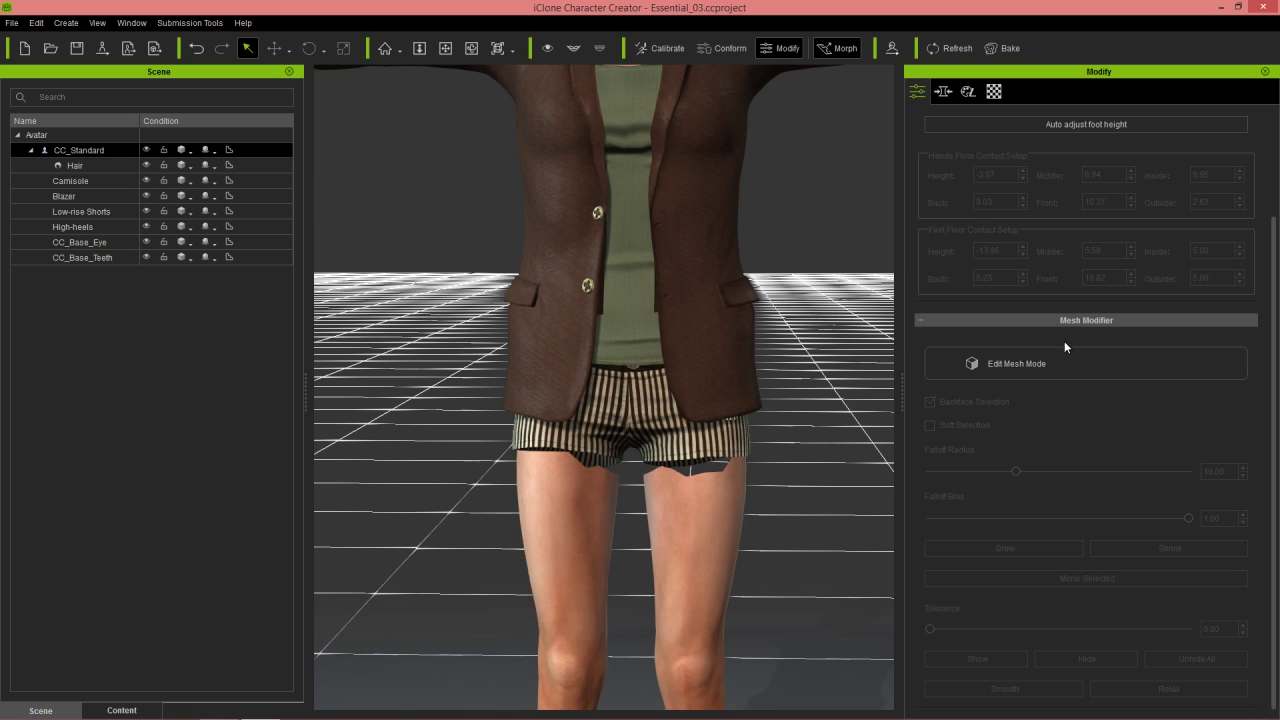
pyautogui.click(1074, 364)
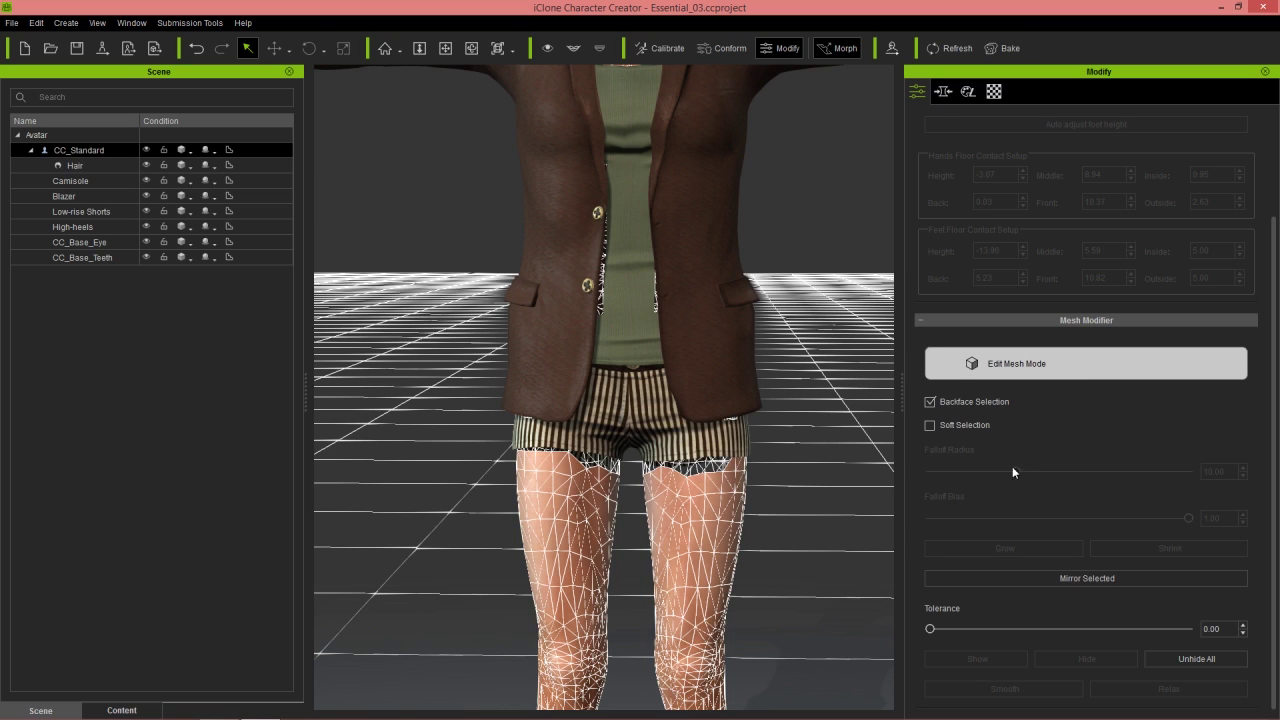
pyautogui.moveTo(831, 603); pyautogui.dragTo(823, 560, button='right')
pyautogui.moveTo(484, 438); pyautogui.dragTo(808, 512)
pyautogui.moveTo(857, 514); pyautogui.dragTo(1126, 568, button='right')
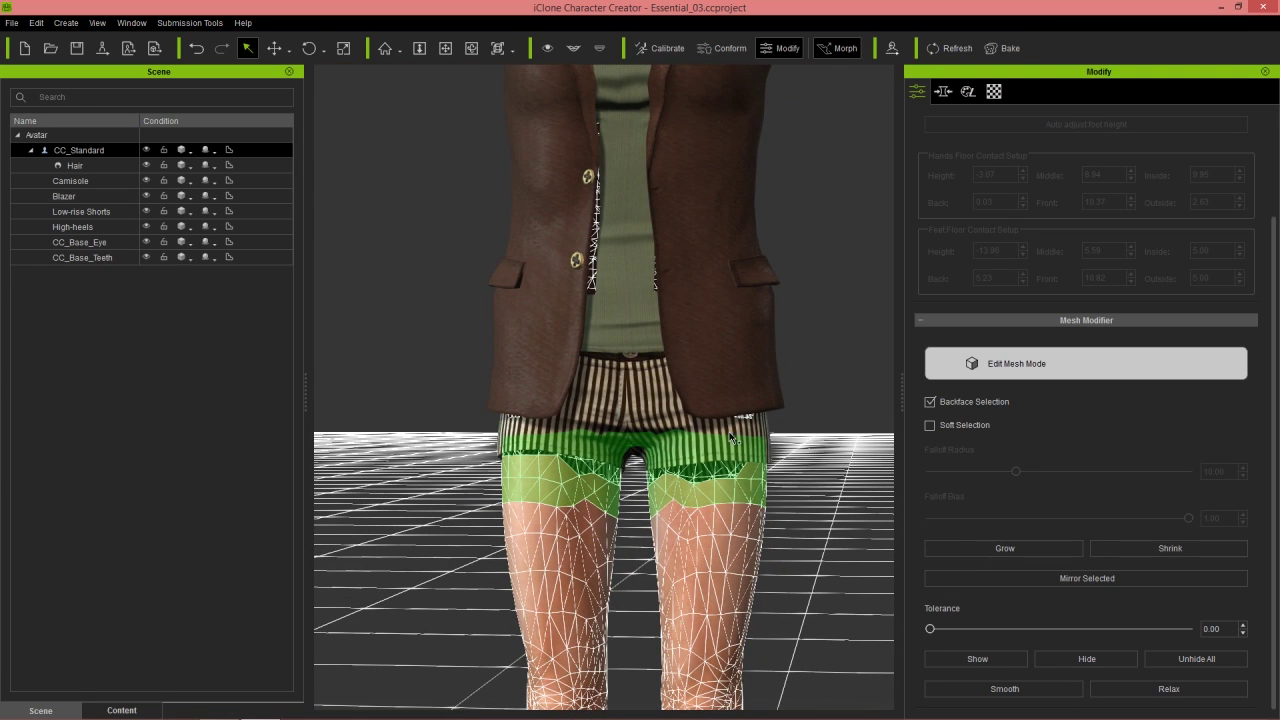
pyautogui.click(977, 659)
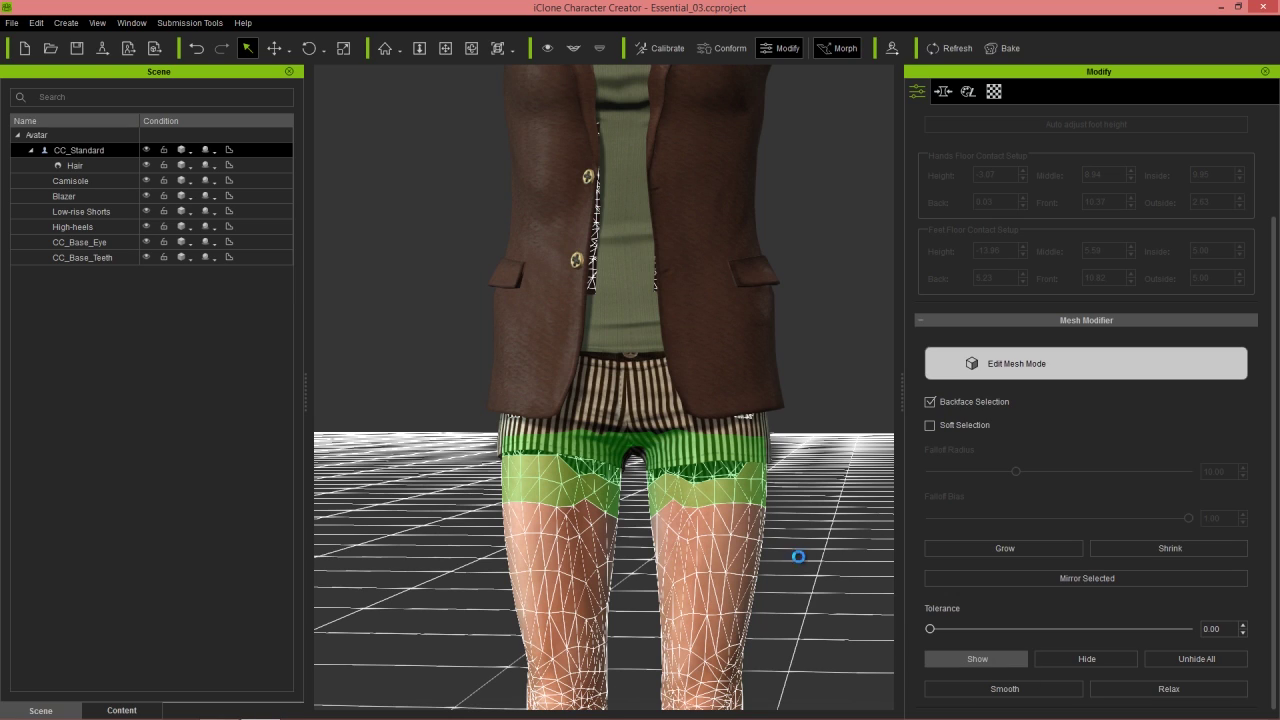
# Step: Clear the face selection, check the restored thighs from several angles, and leave mesh editing
pyautogui.click(843, 543)
pyautogui.moveTo(851, 518); pyautogui.dragTo(555, 546, button='right')
pyautogui.moveTo(828, 535); pyautogui.dragTo(862, 560, button='right')
pyautogui.moveTo(472, 543); pyautogui.dragTo(896, 560, button='right')
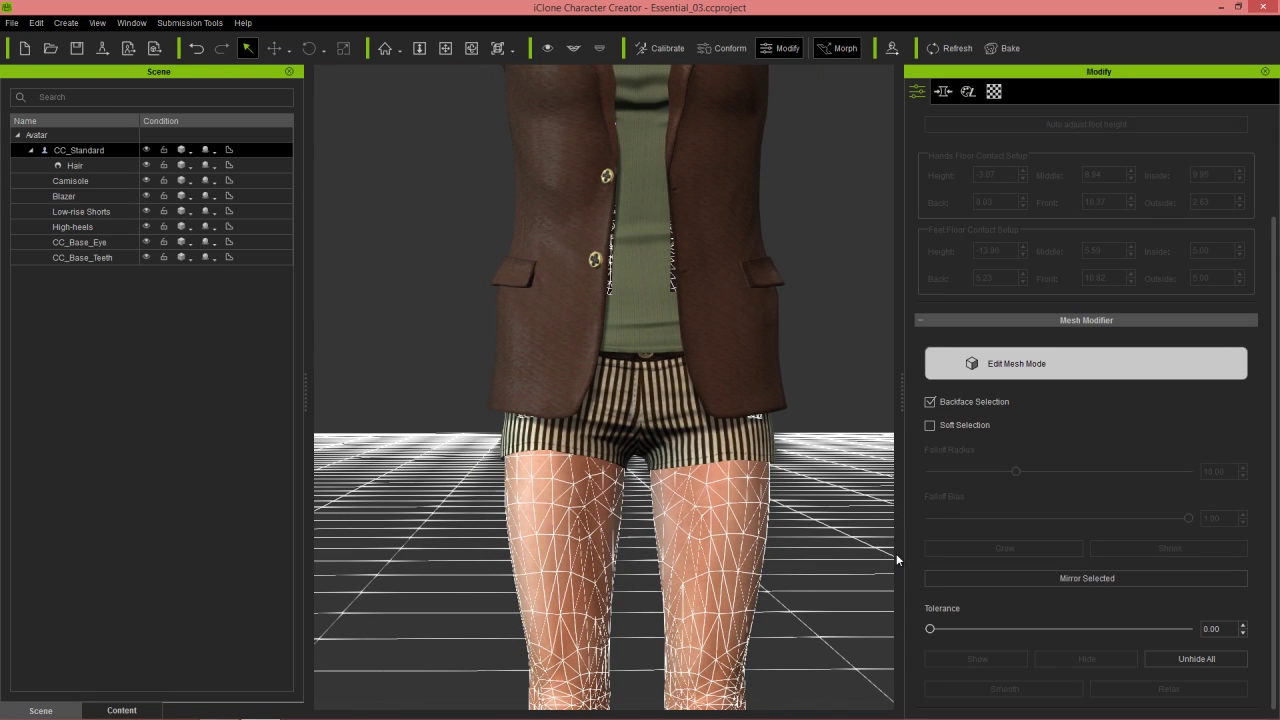
pyautogui.click(1018, 363)
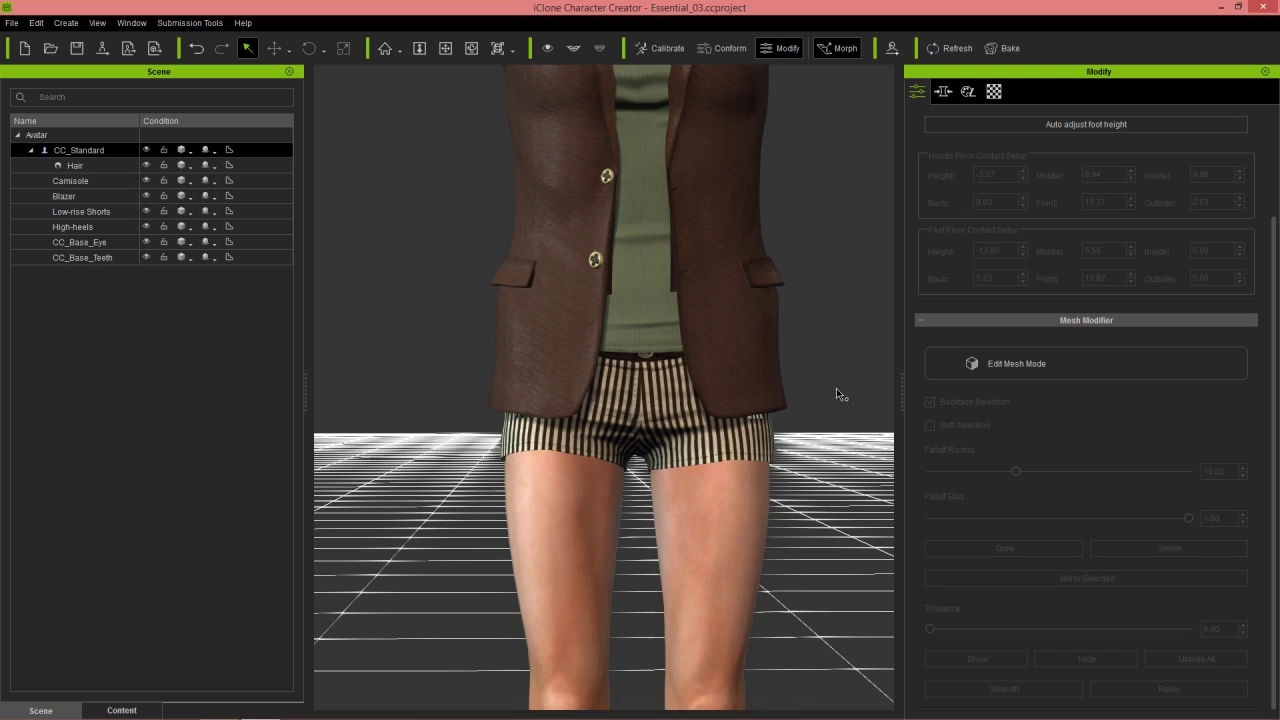
# Step: Remove the blazer from the character
pyautogui.moveTo(841, 215); pyautogui.dragTo(834, 360, button='middle')
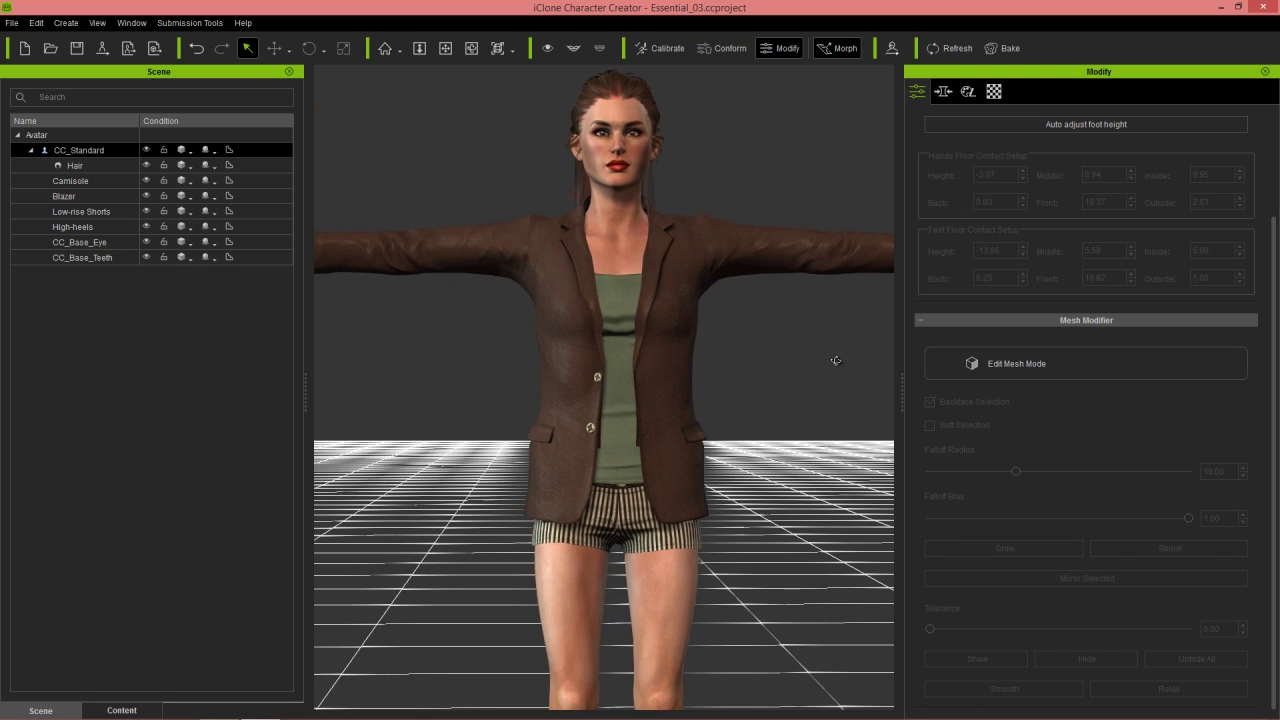
pyautogui.moveTo(834, 360); pyautogui.dragTo(683, 407, button='right')
pyautogui.click(677, 267)
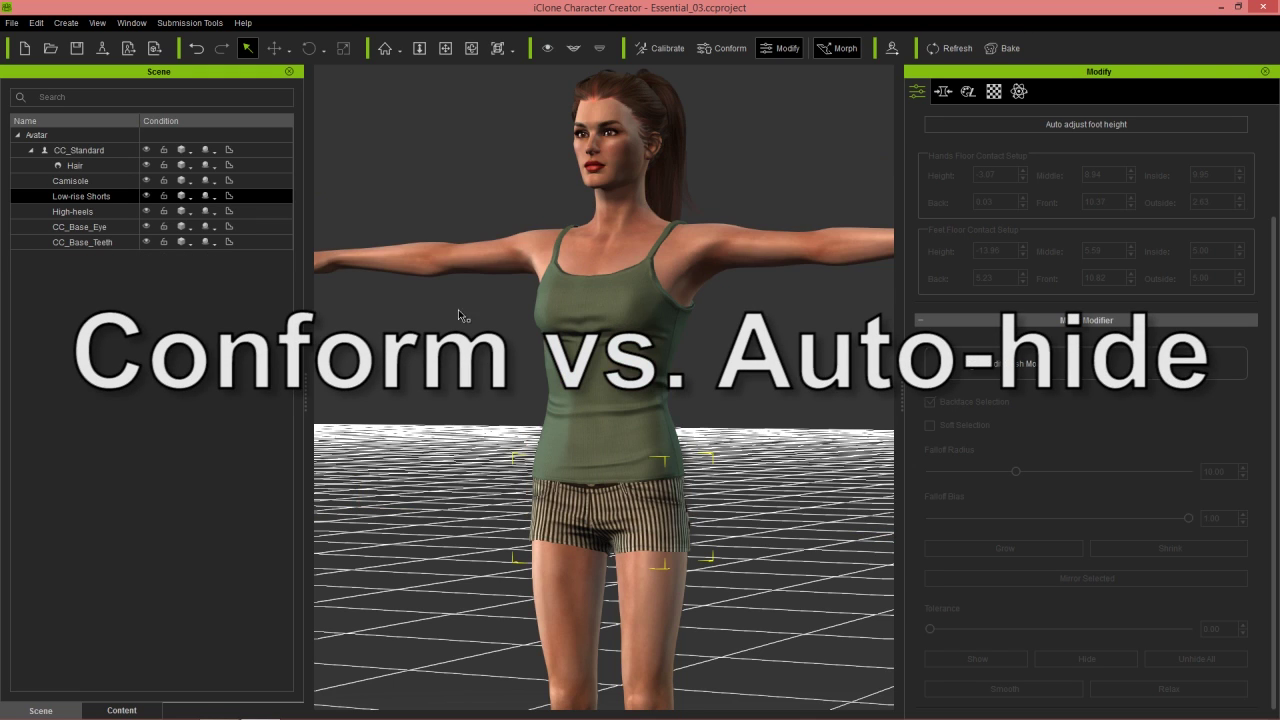
# Step: Load Hoodie_D onto the character from the Essential Clothing coats
pyautogui.click(137, 704)
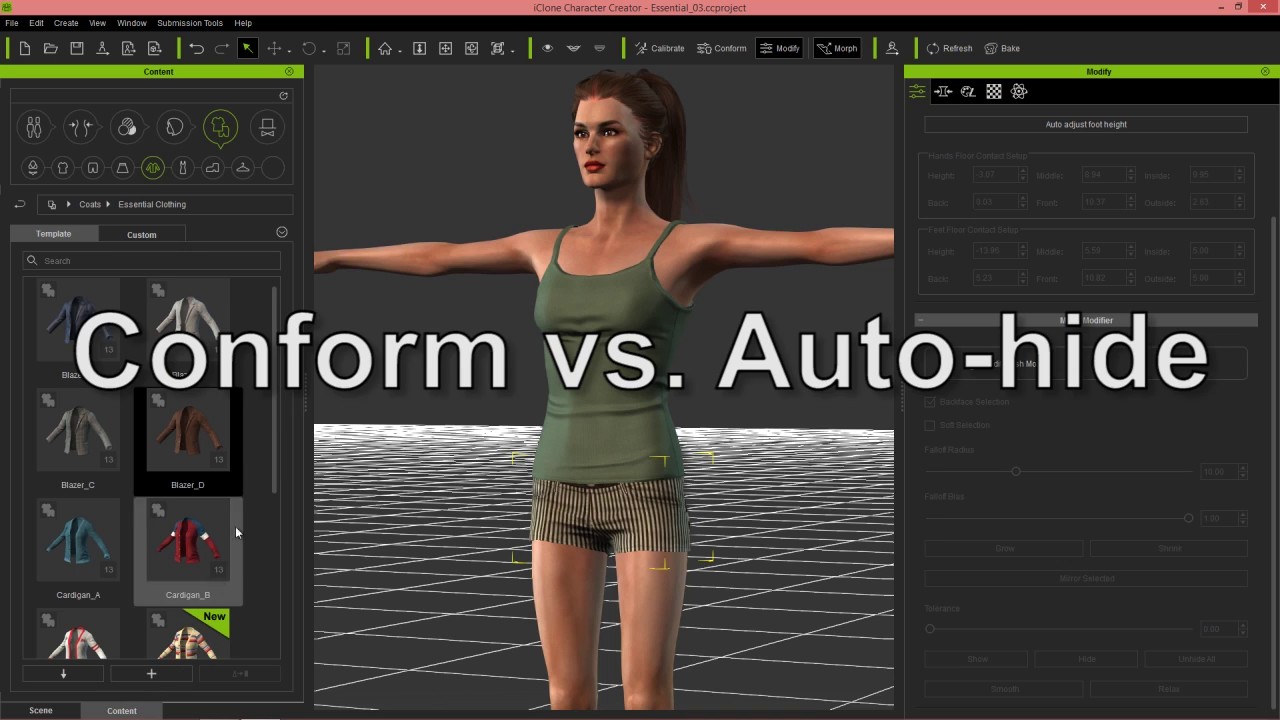
pyautogui.click(158, 170)
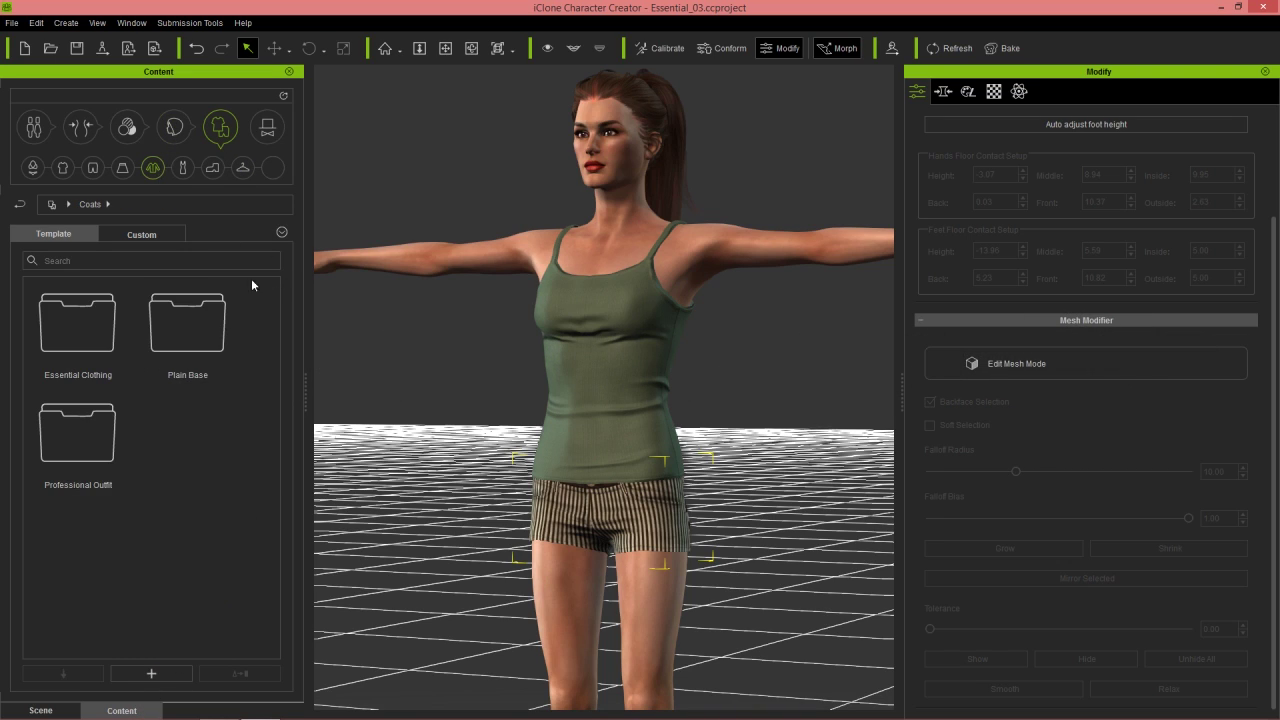
pyautogui.doubleClick(89, 328)
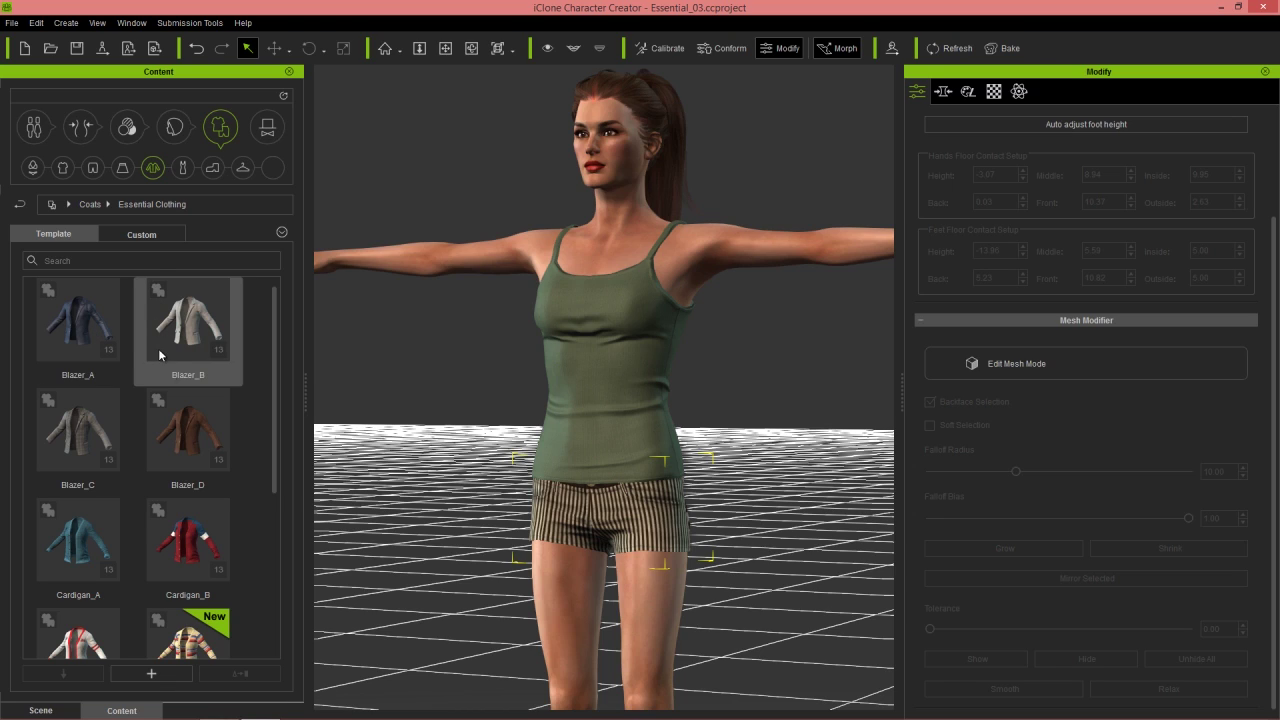
pyautogui.moveTo(276, 328); pyautogui.dragTo(268, 561)
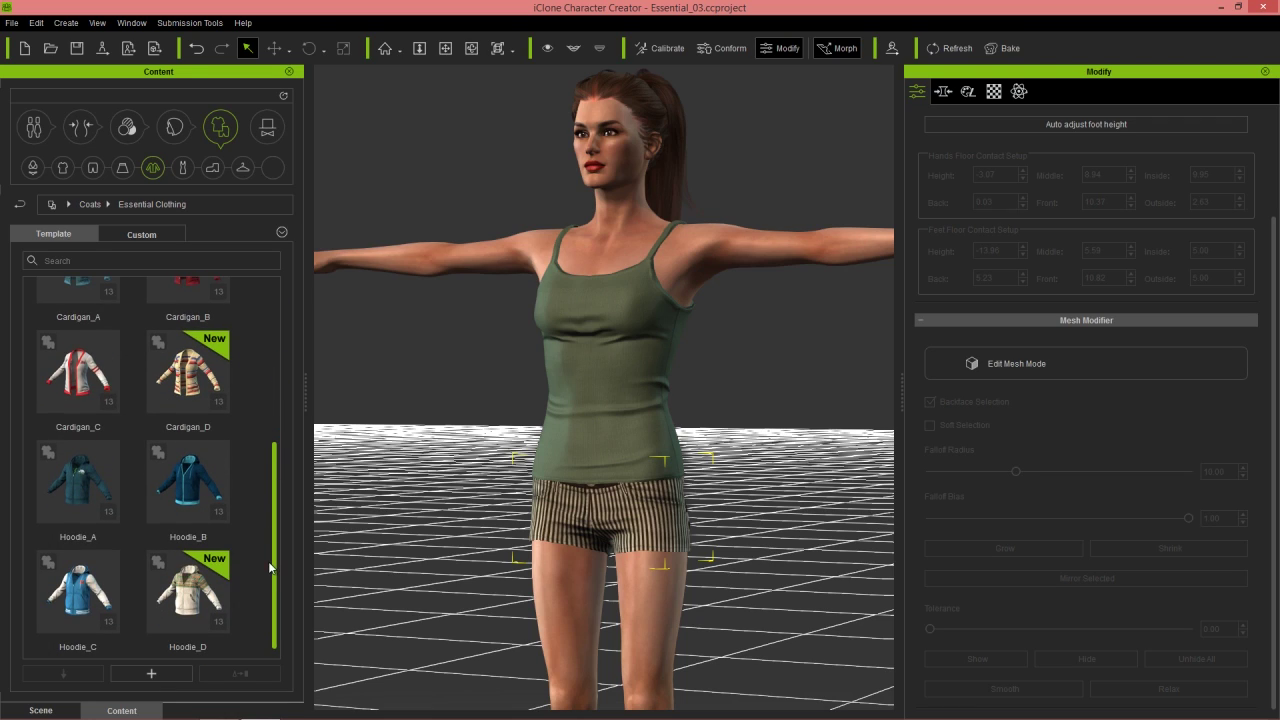
pyautogui.doubleClick(206, 588)
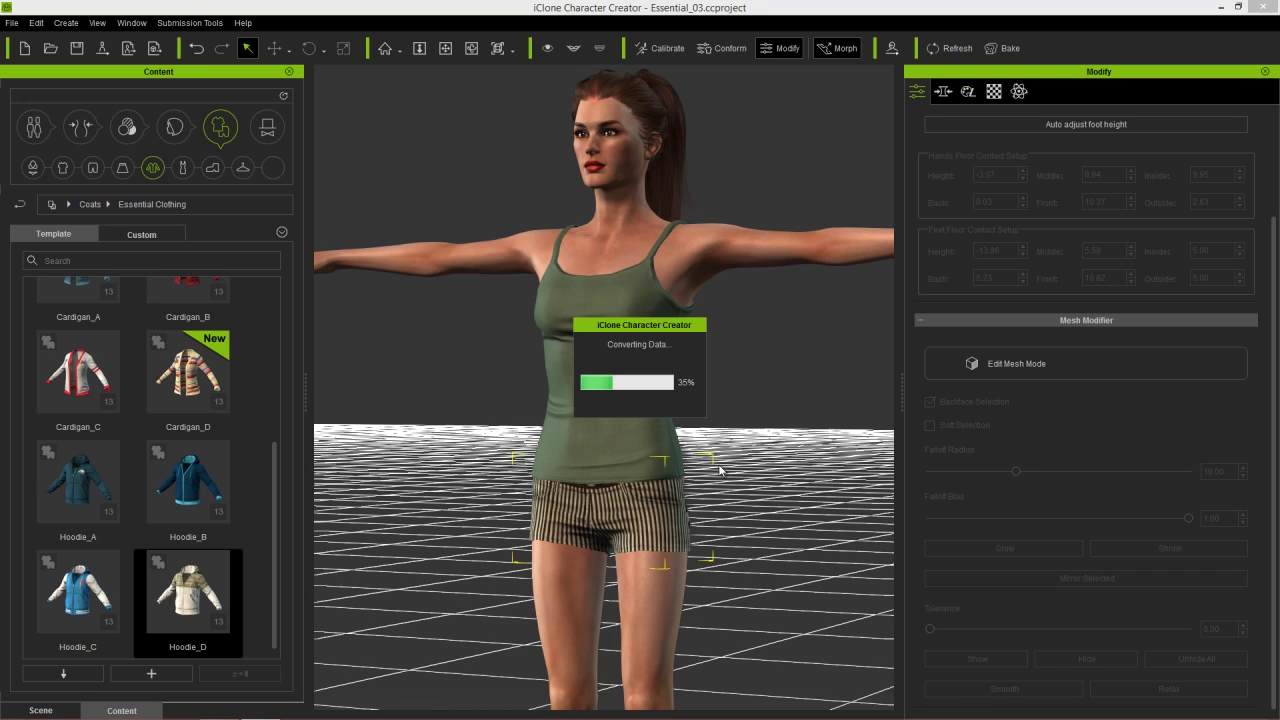
# Step: Examine how the camisole intersects the front of the hoodie from several angles
pyautogui.moveTo(856, 378); pyautogui.dragTo(838, 452, button='right')
pyautogui.scroll(5, 740, 391)
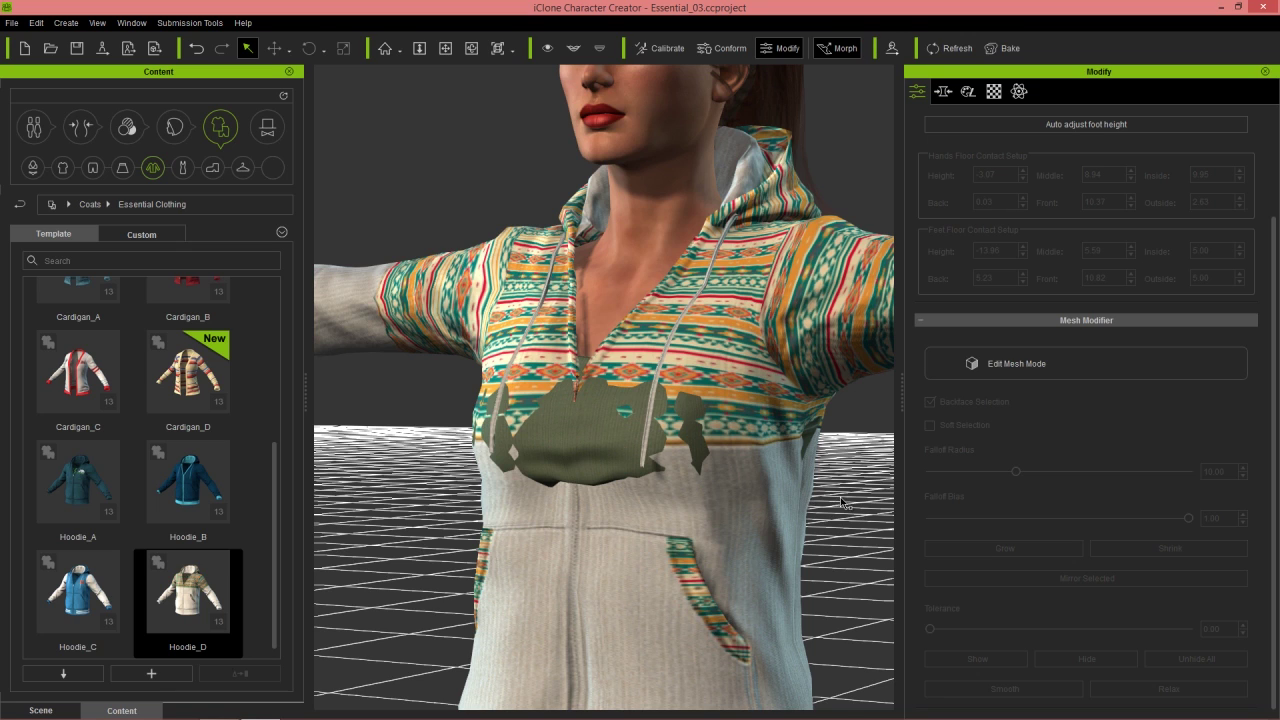
pyautogui.moveTo(866, 531); pyautogui.dragTo(600, 465, button='right')
pyautogui.moveTo(829, 586)
pyautogui.mouseDown(button='right')
pyautogui.moveTo(790, 605)
pyautogui.moveTo(833, 592)
pyautogui.moveTo(833, 636)
pyautogui.mouseUp(button='right')
pyautogui.moveTo(711, 531); pyautogui.dragTo(773, 535, button='right')
pyautogui.scroll(5, 773, 540)
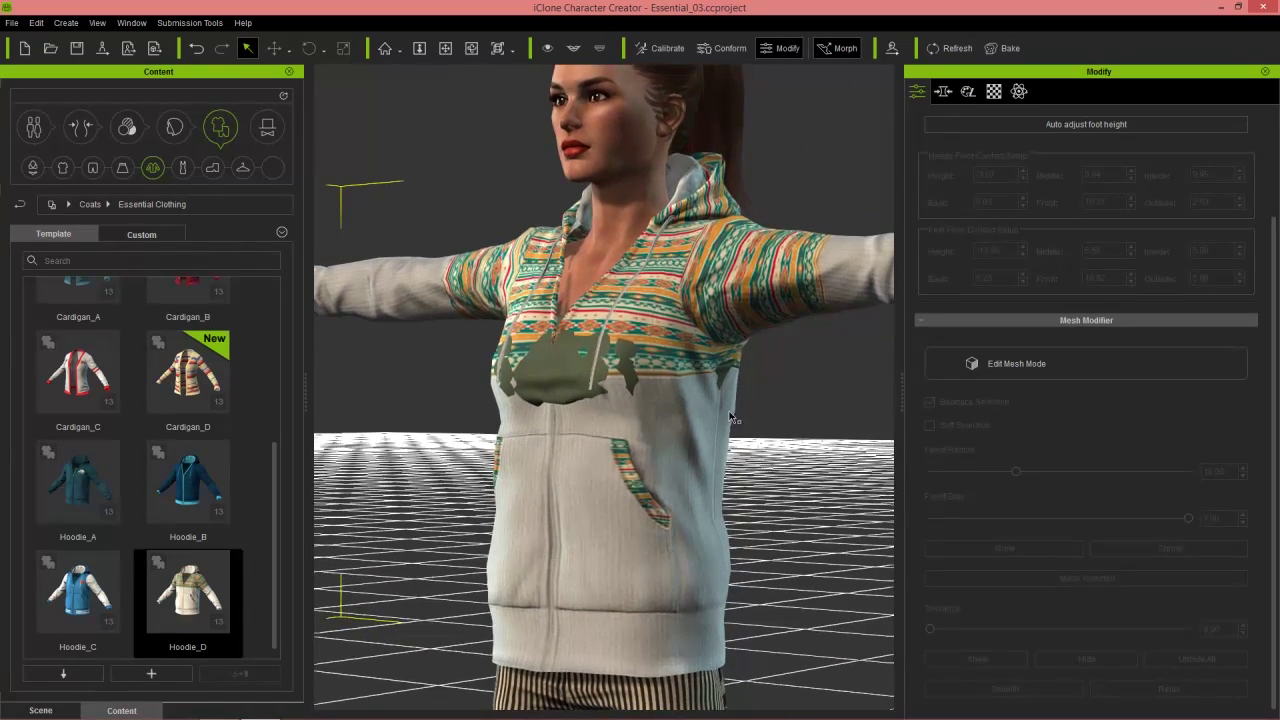
pyautogui.moveTo(733, 418); pyautogui.dragTo(742, 440, button='right')
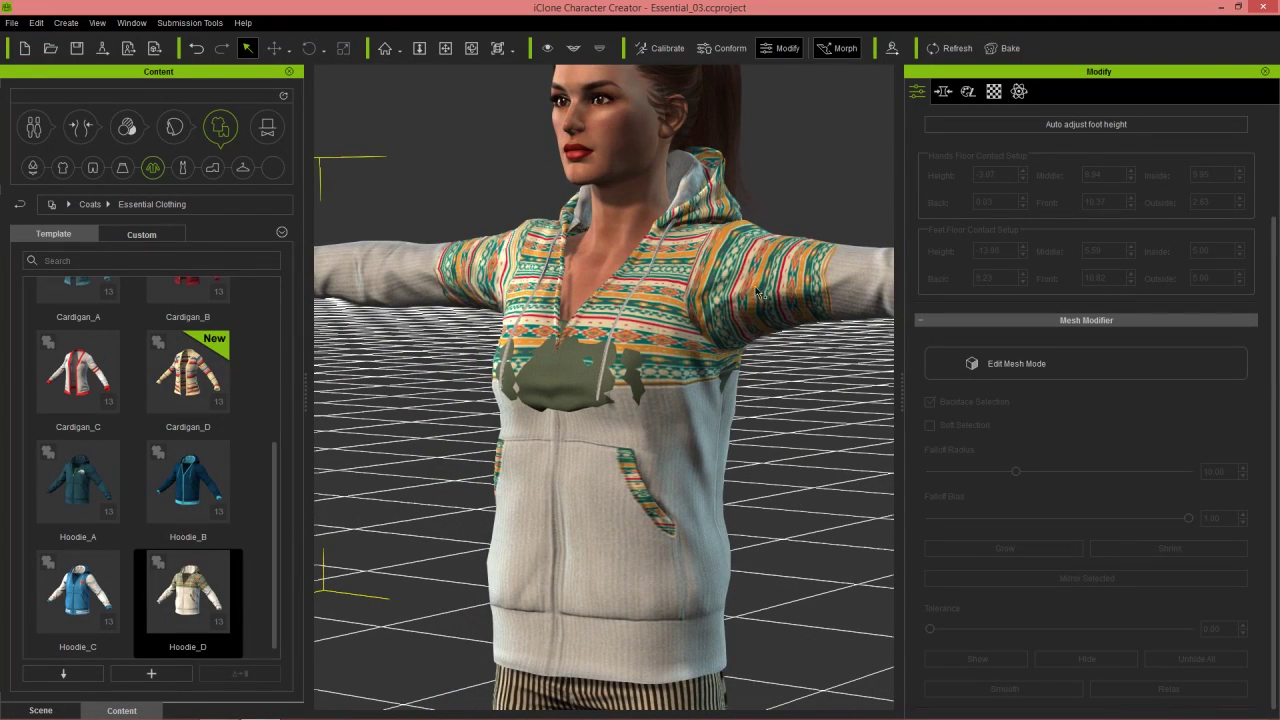
# Step: Open Conform Clothing and its Cloth Layer Settings, and select the Hoodie layer
pyautogui.click(731, 49)
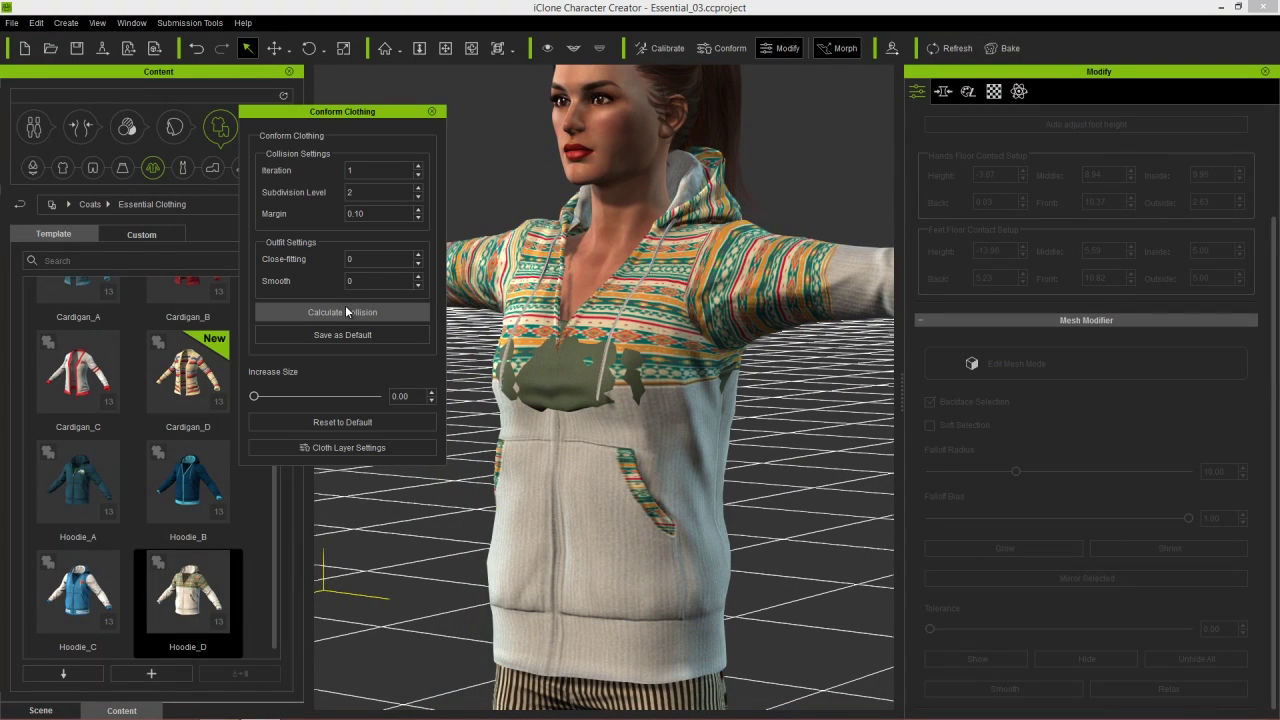
pyautogui.click(376, 449)
pyautogui.click(1020, 187)
pyautogui.click(1020, 168)
# Step: Run the layer collision for the hoodie, examine the conformed chest area up close, and undo the collision
pyautogui.click(1043, 283)
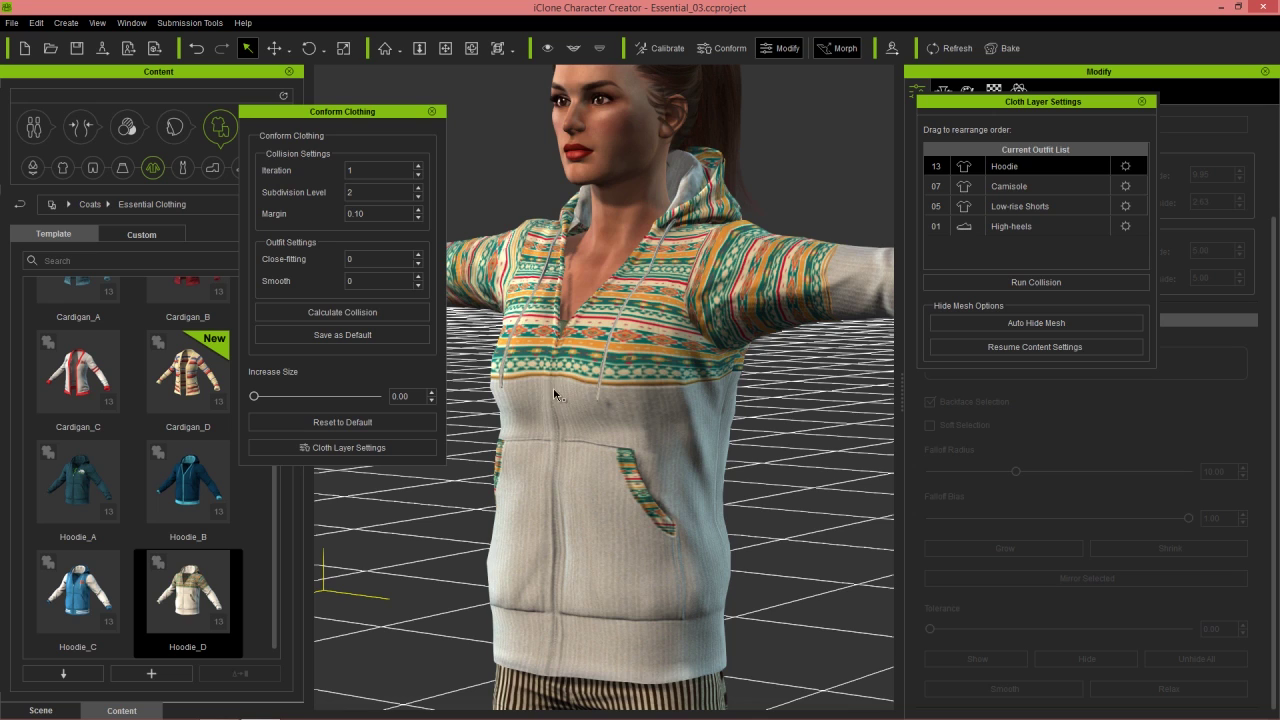
pyautogui.scroll(2, 665, 510)
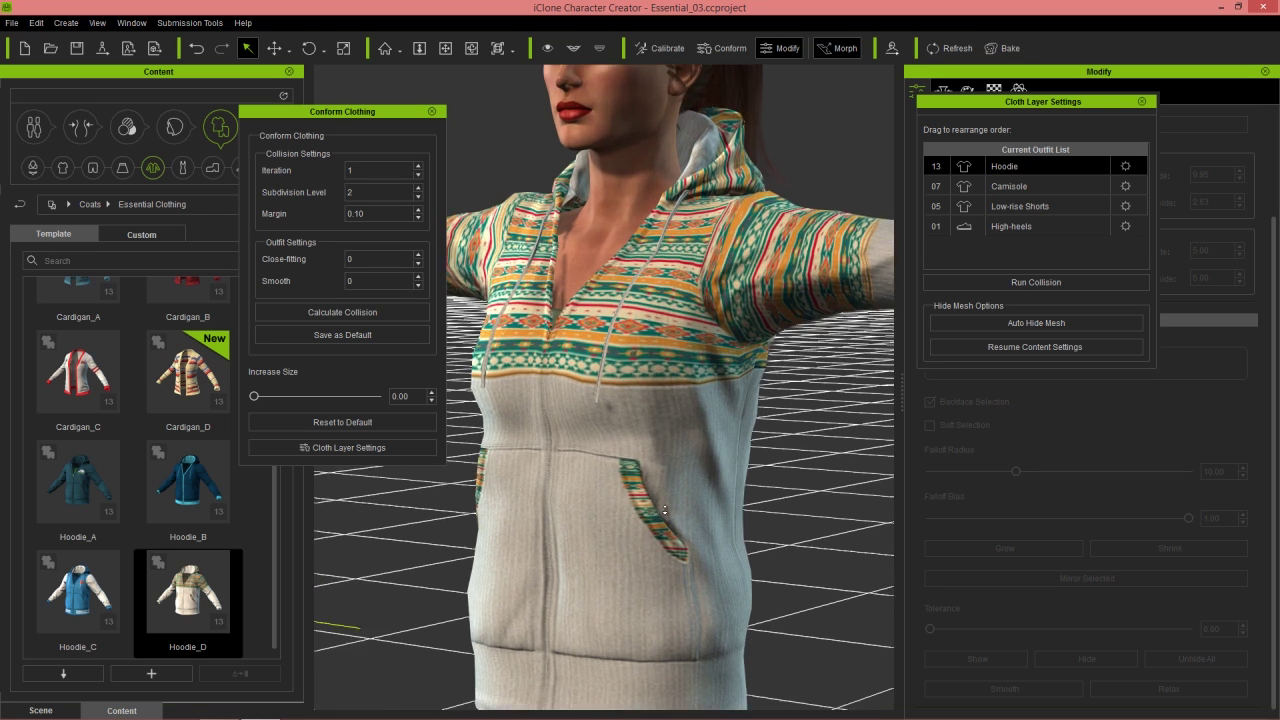
pyautogui.scroll(1, 664, 507)
pyautogui.moveTo(649, 472); pyautogui.dragTo(728, 504, button='middle')
pyautogui.moveTo(763, 514); pyautogui.dragTo(703, 527, button='right')
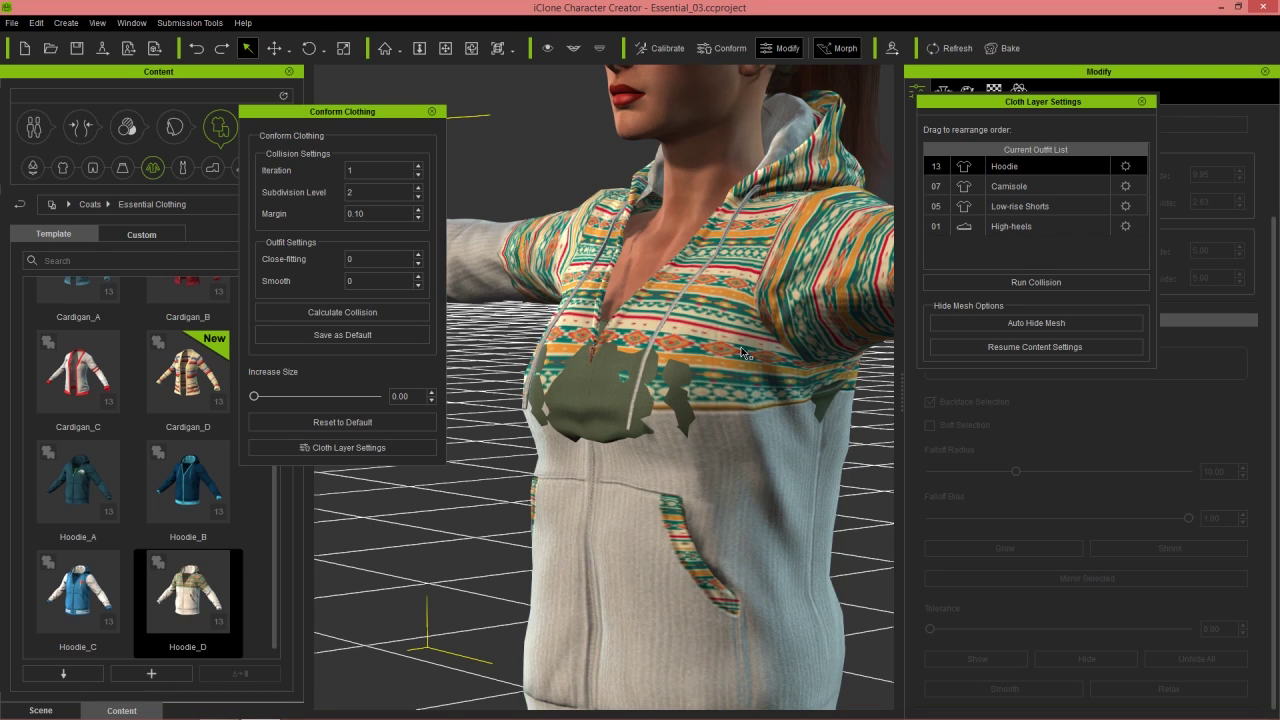
# Step: Apply Auto Hide Mesh to the hoodie outfit and view the character from the front
pyautogui.click(1014, 325)
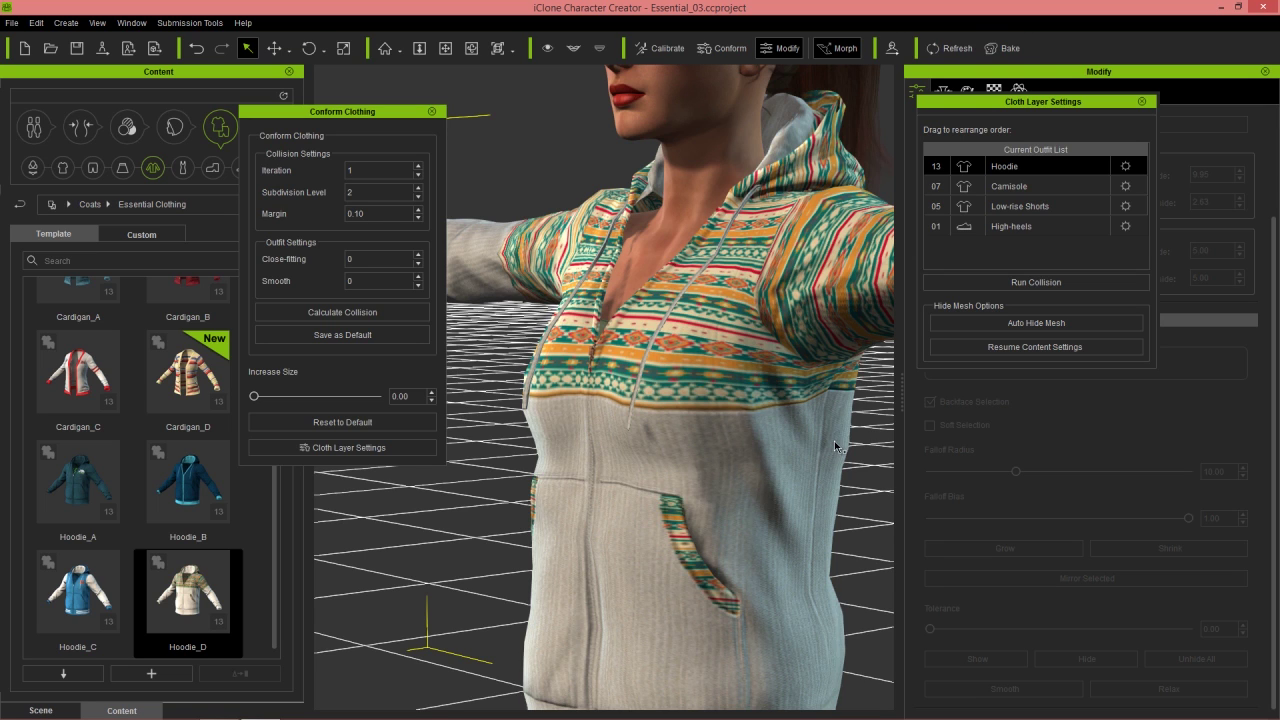
pyautogui.moveTo(624, 482); pyautogui.dragTo(532, 523, button='right')
pyautogui.scroll(-5, 714, 430)
pyautogui.moveTo(825, 463); pyautogui.dragTo(621, 444, button='right')
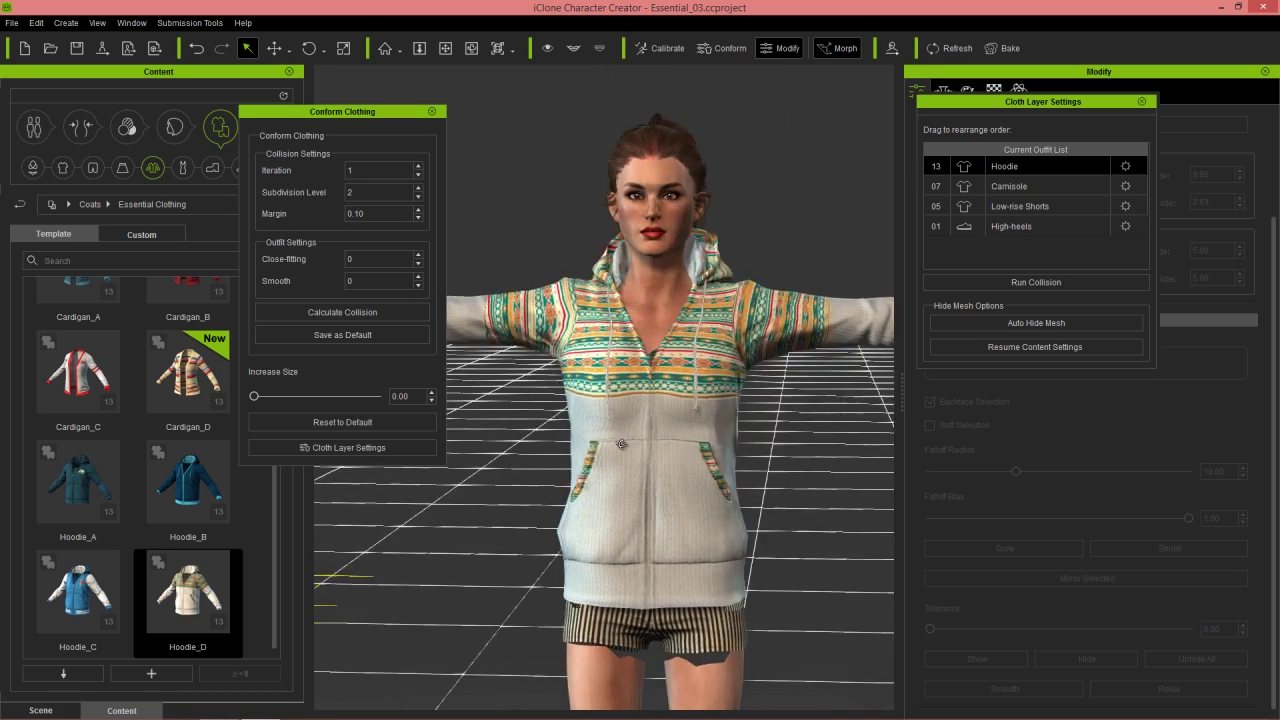
# Step: Examine the base of the hoodie's neckline up close, and close Conform Clothing and the Cloth Layer Settings
pyautogui.scroll(6, 650, 444)
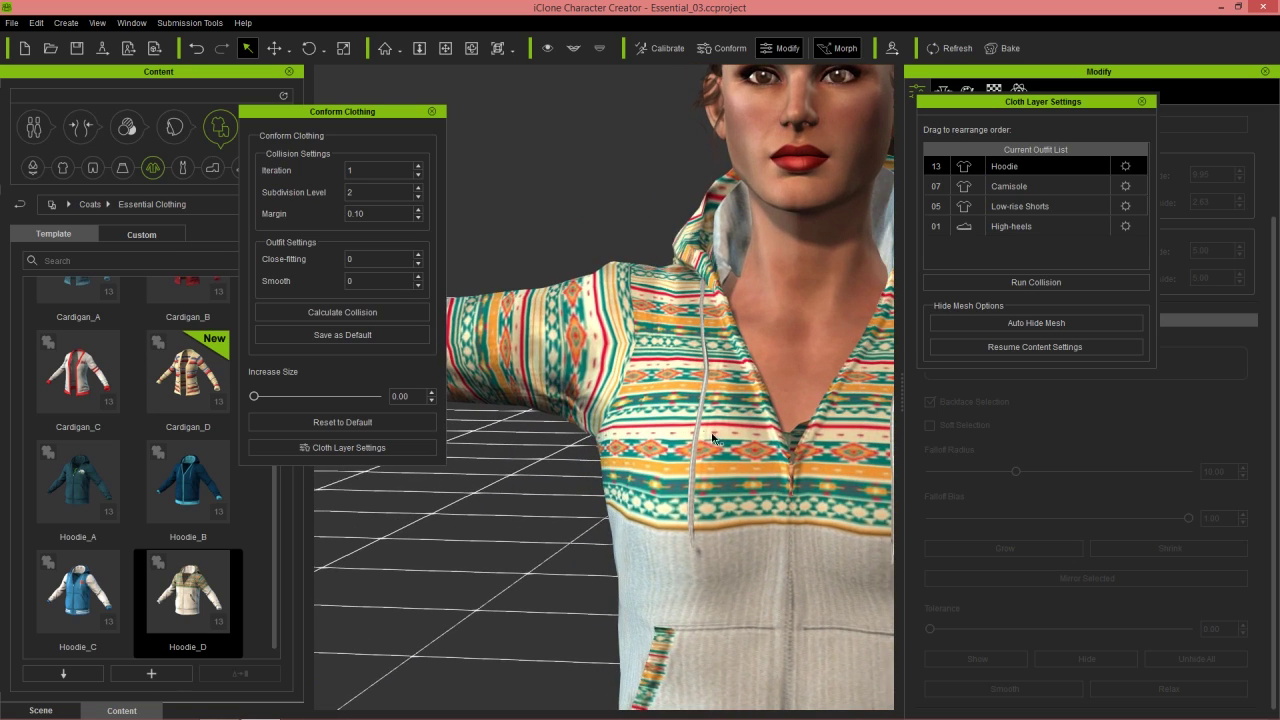
pyautogui.scroll(5, 712, 437)
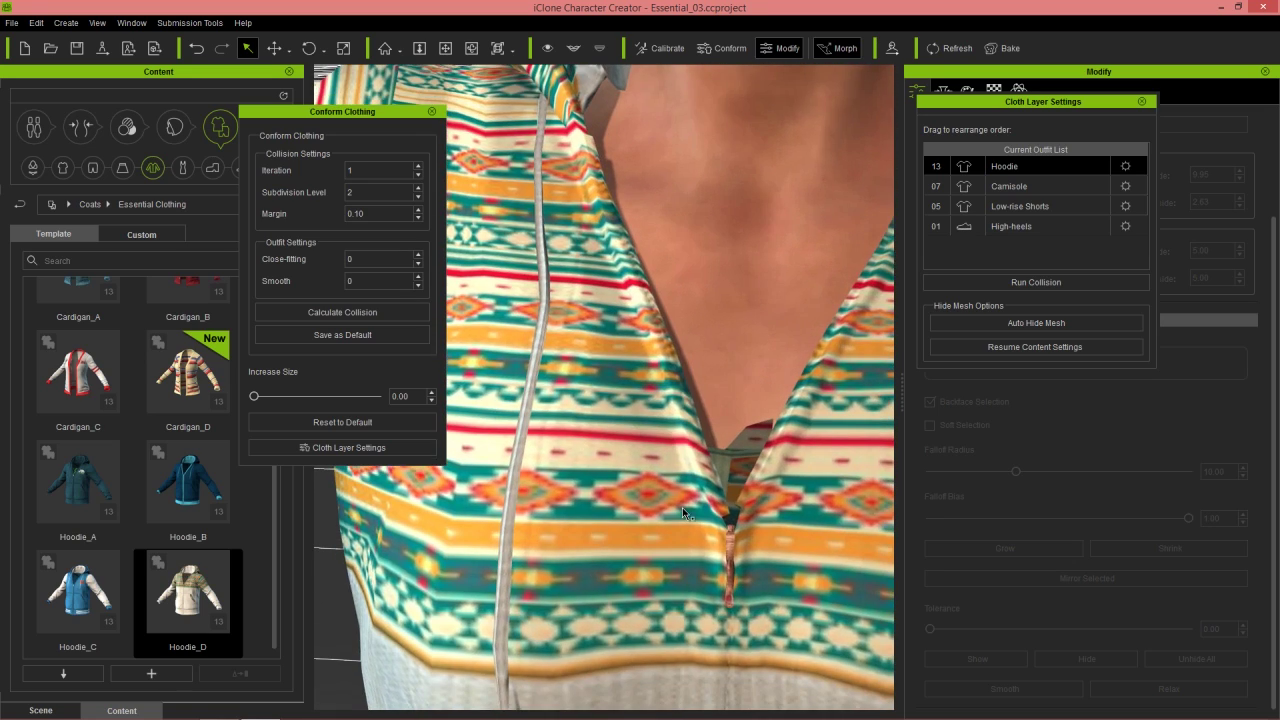
pyautogui.moveTo(682, 507); pyautogui.dragTo(752, 498, button='right')
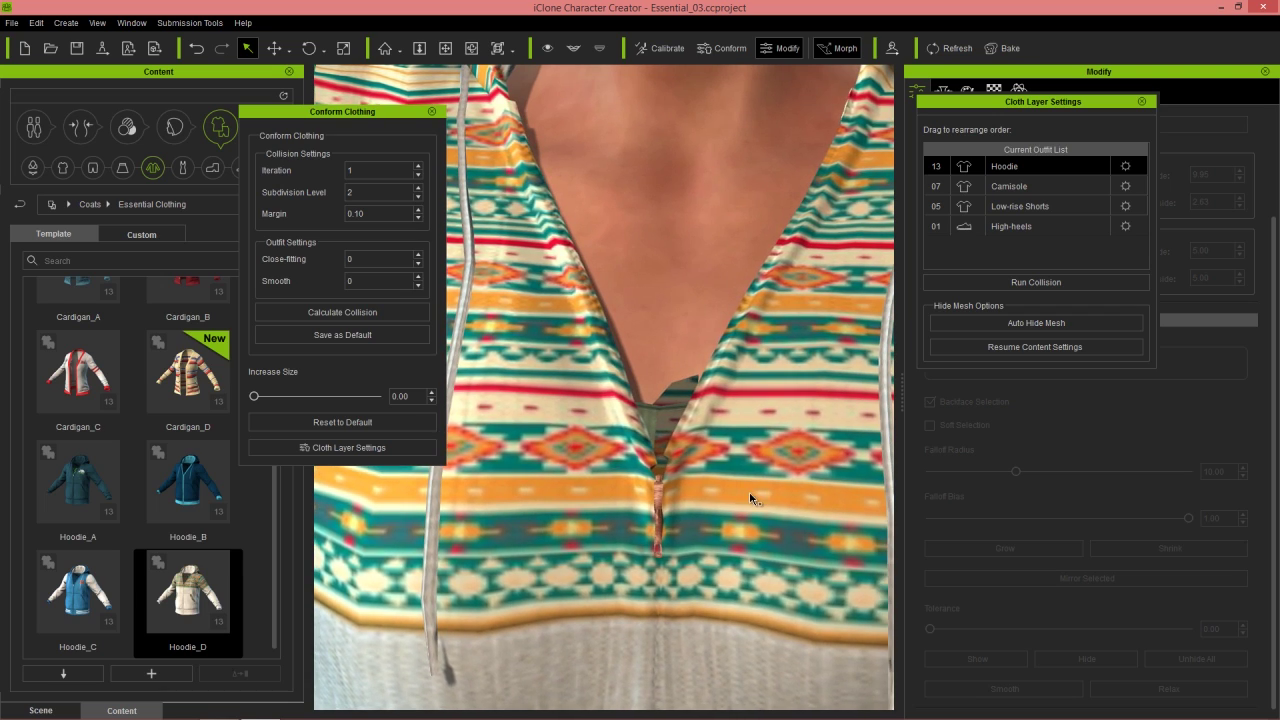
pyautogui.click(431, 111)
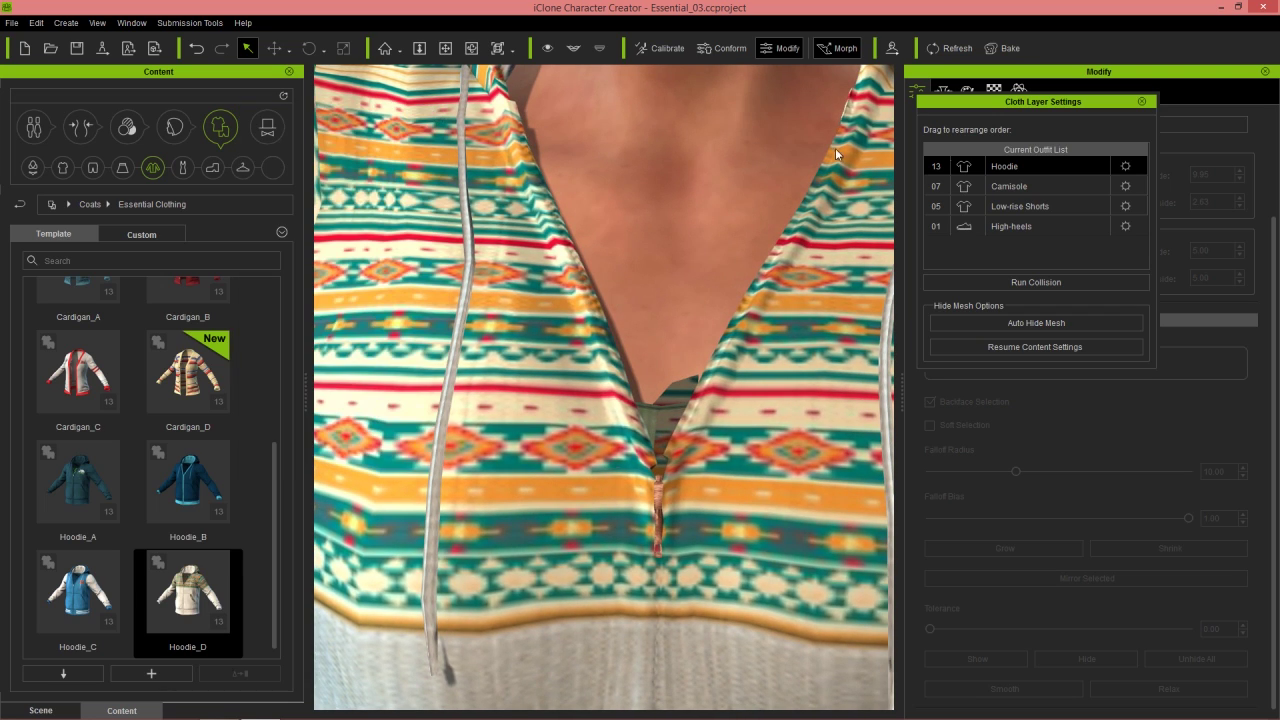
pyautogui.click(1143, 102)
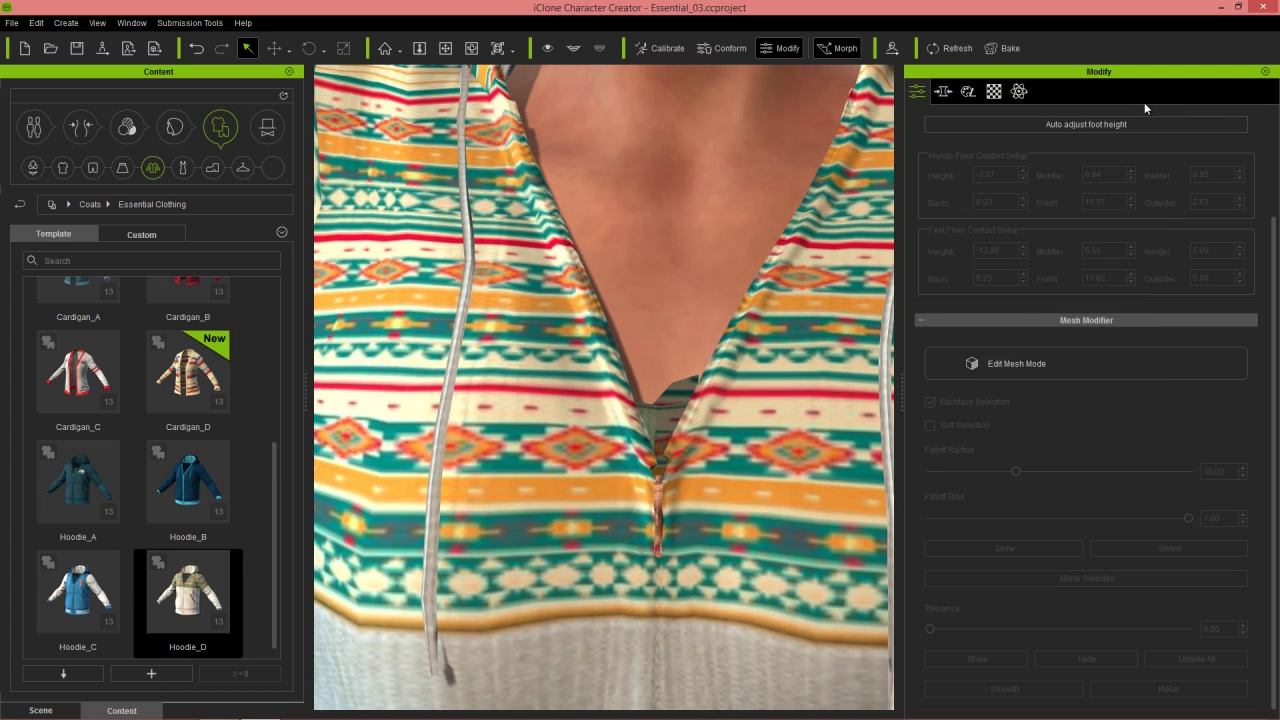
# Step: Show the hidden camisole faces at the base of the hoodie's neckline in mesh editing and clear the selection
pyautogui.click(627, 437)
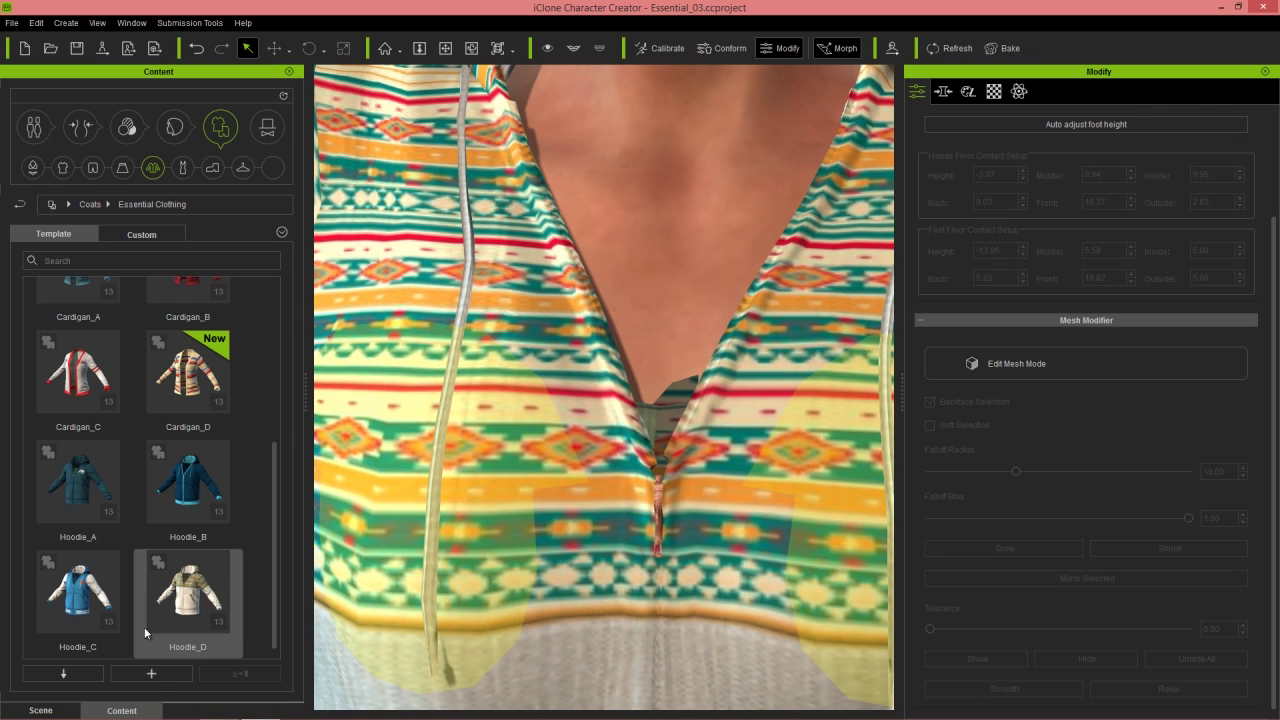
pyautogui.click(62, 710)
pyautogui.click(85, 180)
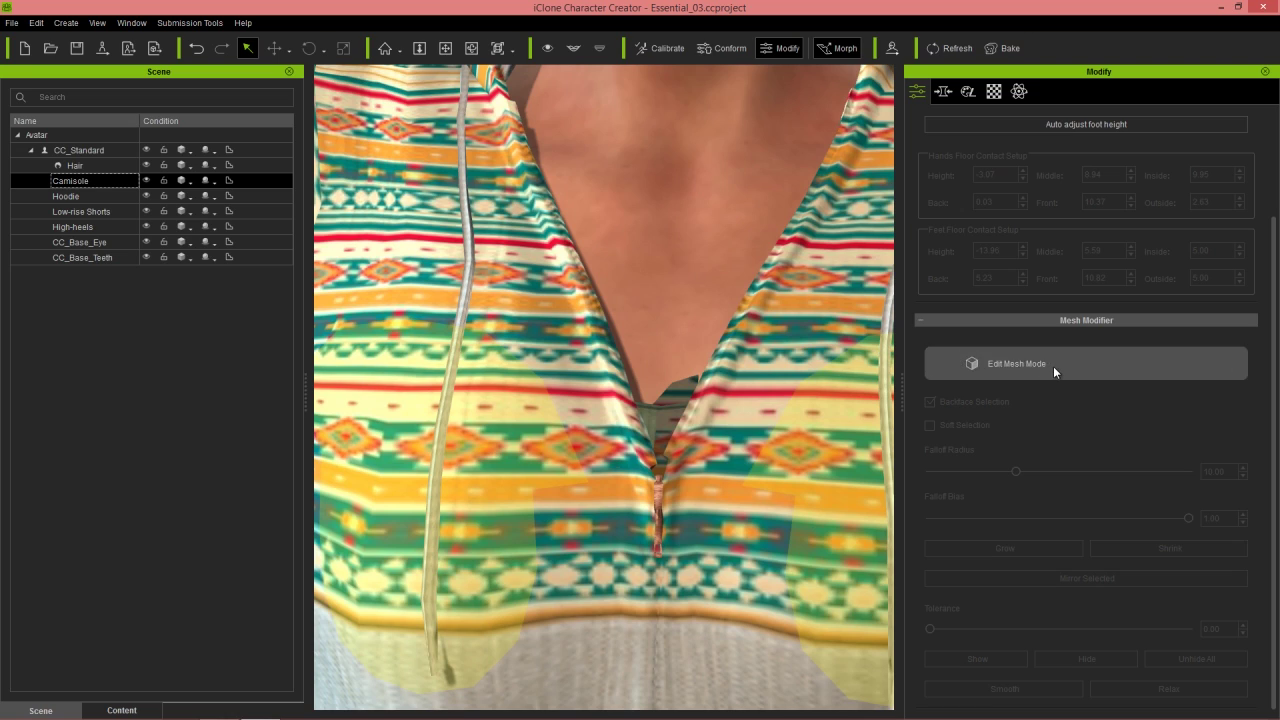
pyautogui.click(1053, 370)
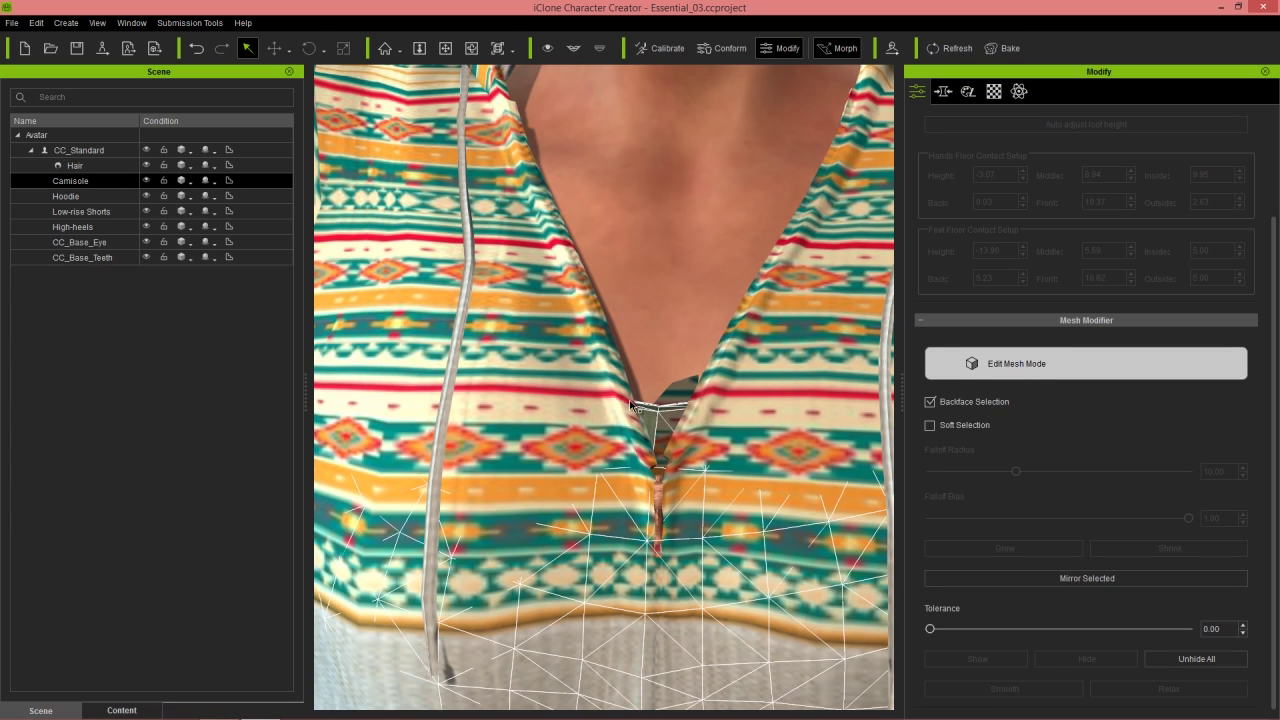
pyautogui.moveTo(636, 395); pyautogui.dragTo(687, 453)
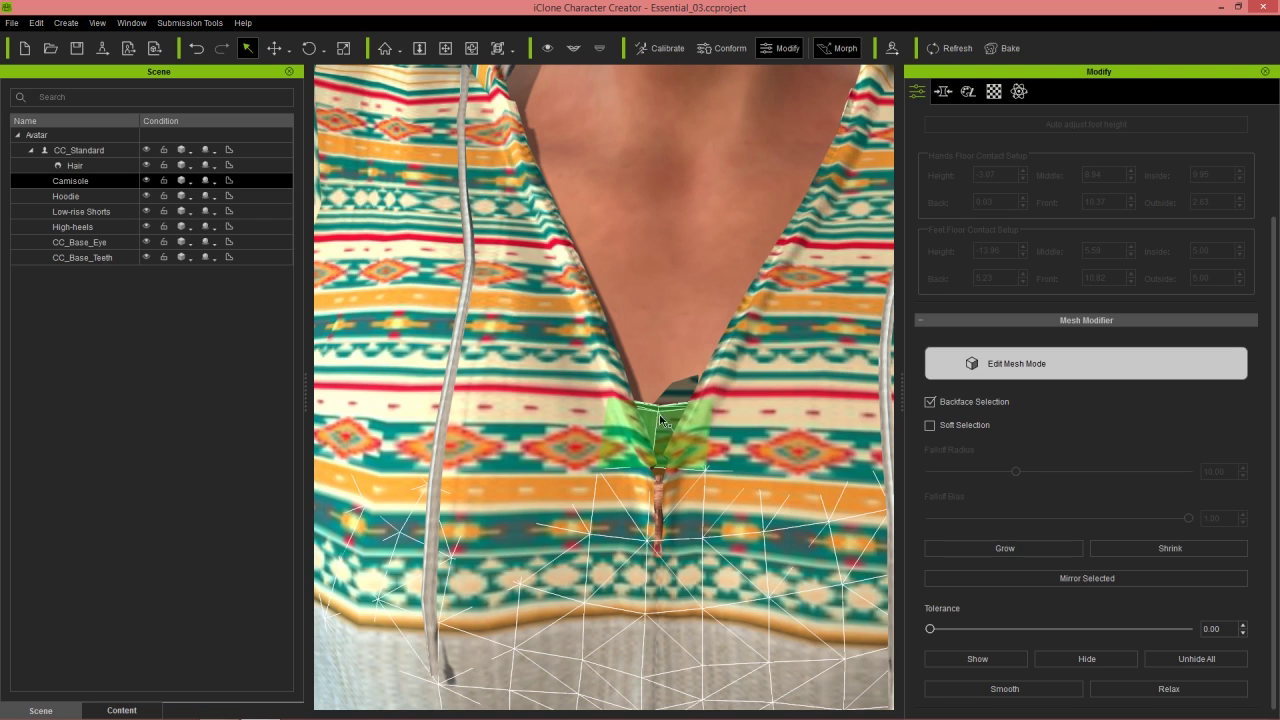
pyautogui.click(994, 668)
pyautogui.click(768, 432)
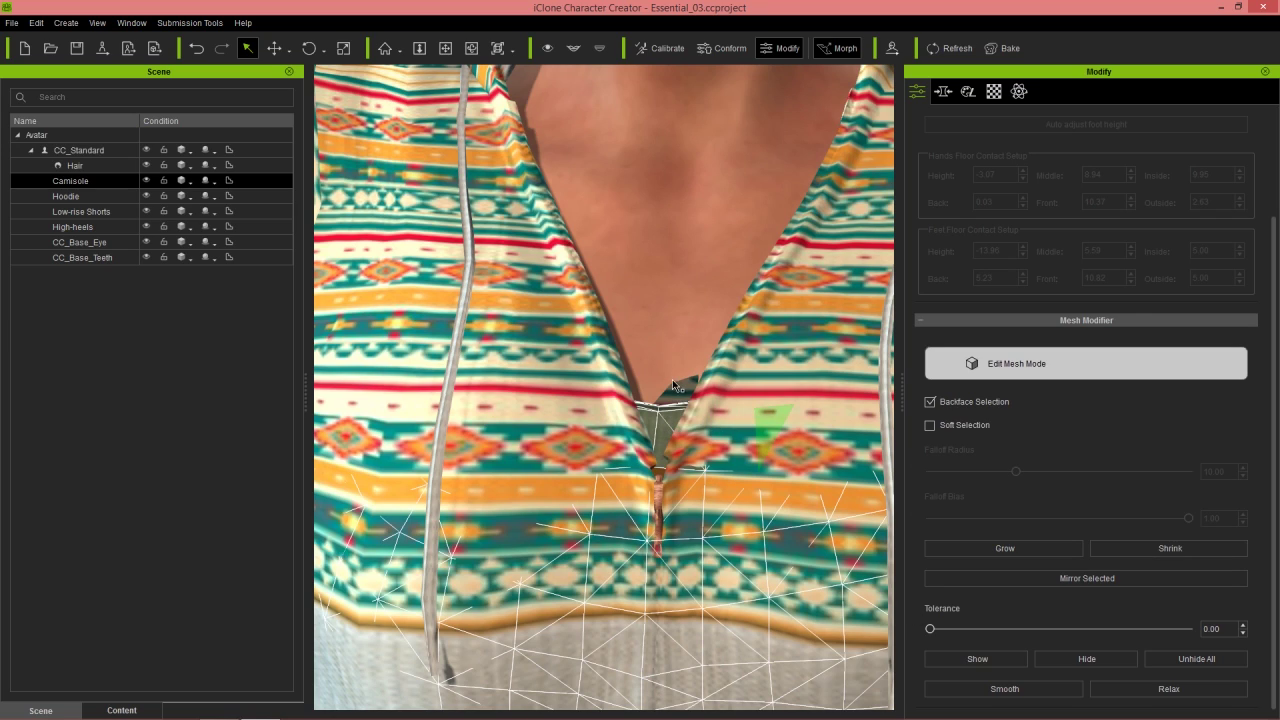
pyautogui.click(675, 277)
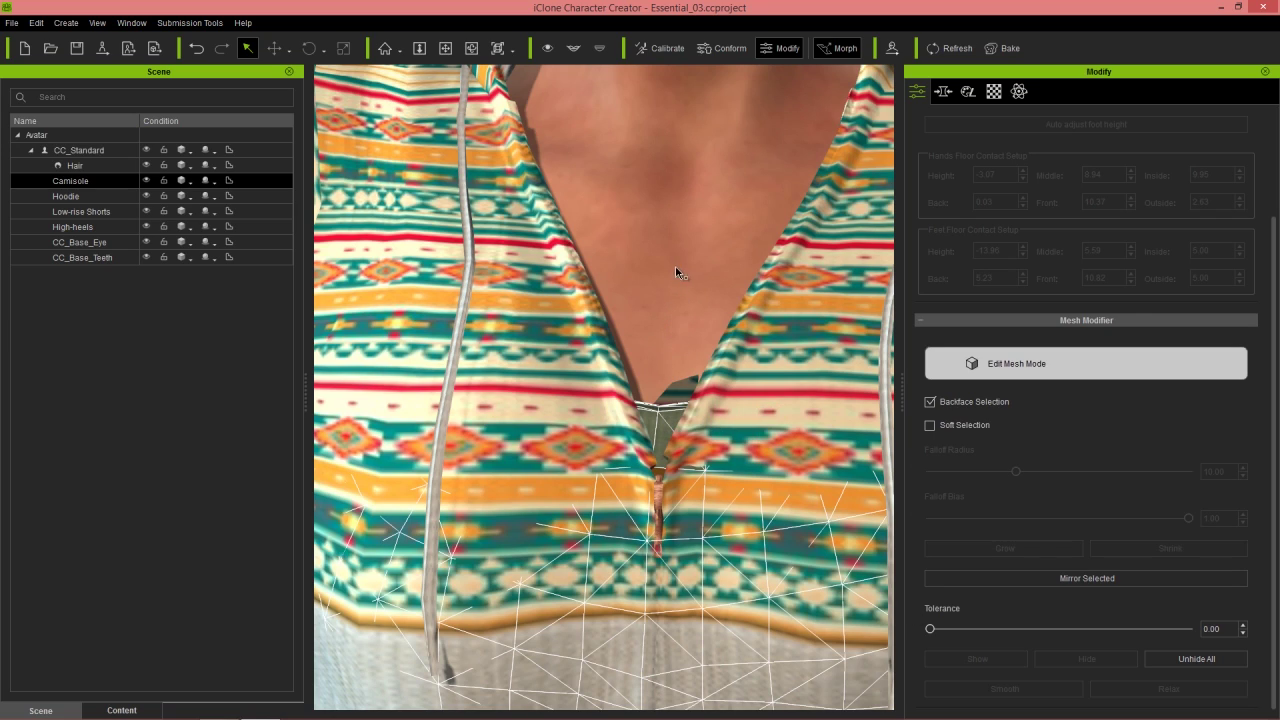
# Step: Select the CC_Standard body faces at the base of the neckline and show the hidden ones
pyautogui.click(94, 146)
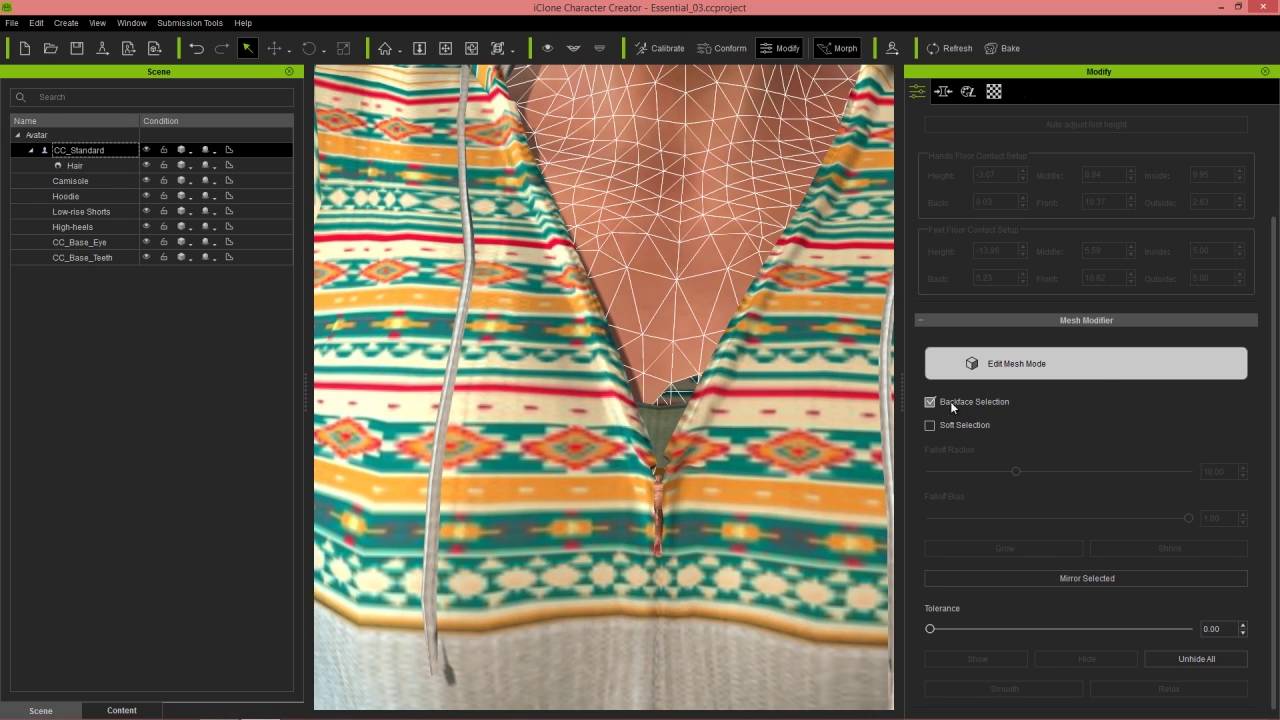
pyautogui.click(697, 406)
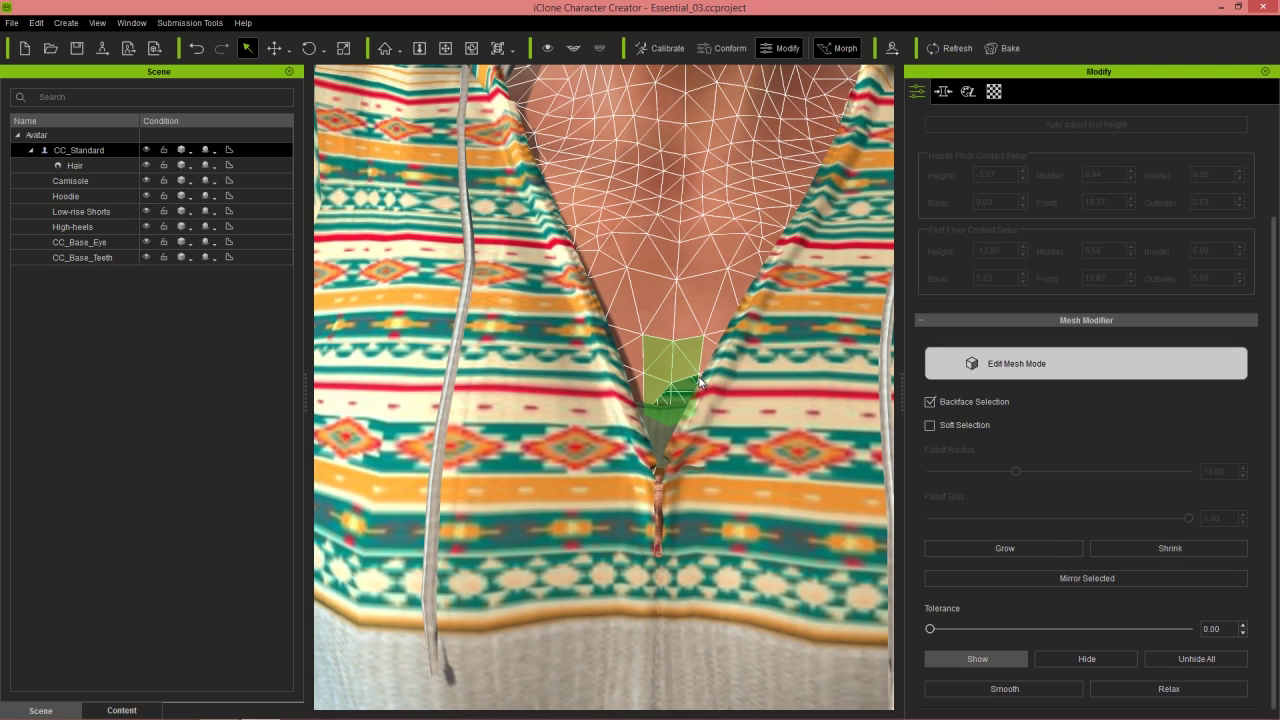
# Step: Leave mesh editing on the CC_Standard body and check the restored neckline area up close and from a distance
pyautogui.click(733, 360)
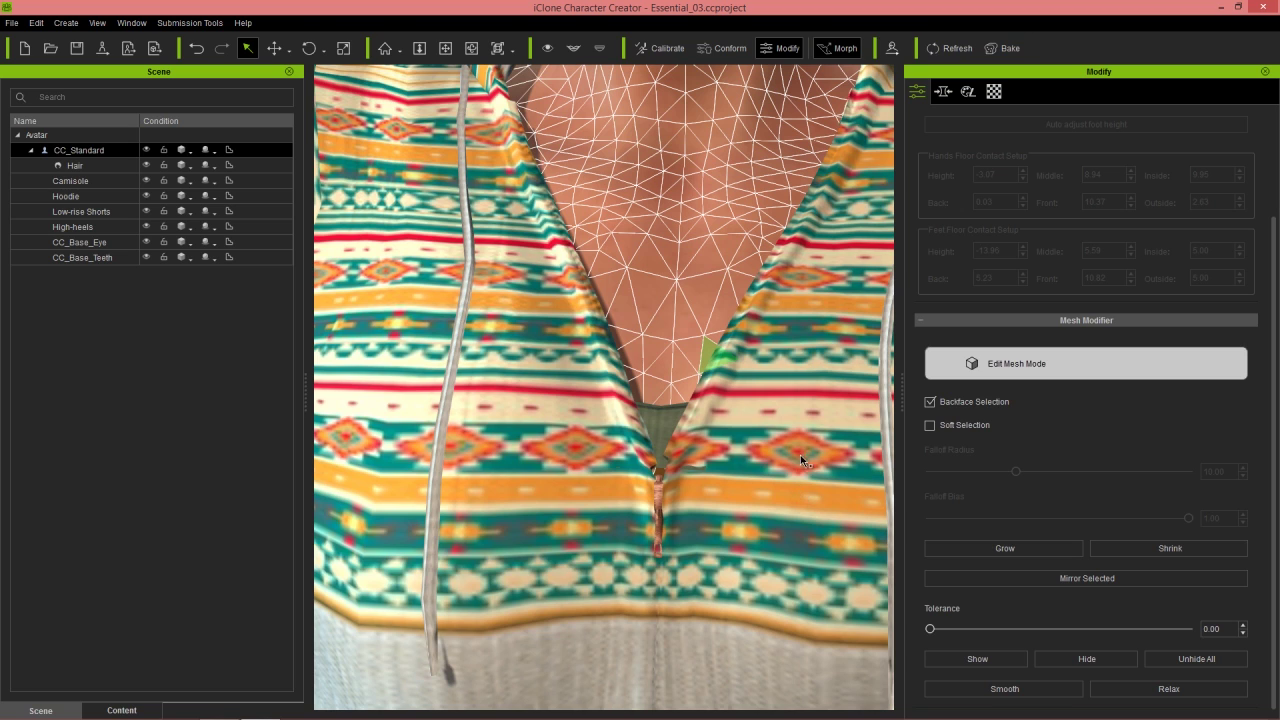
pyautogui.scroll(-5, 802, 460)
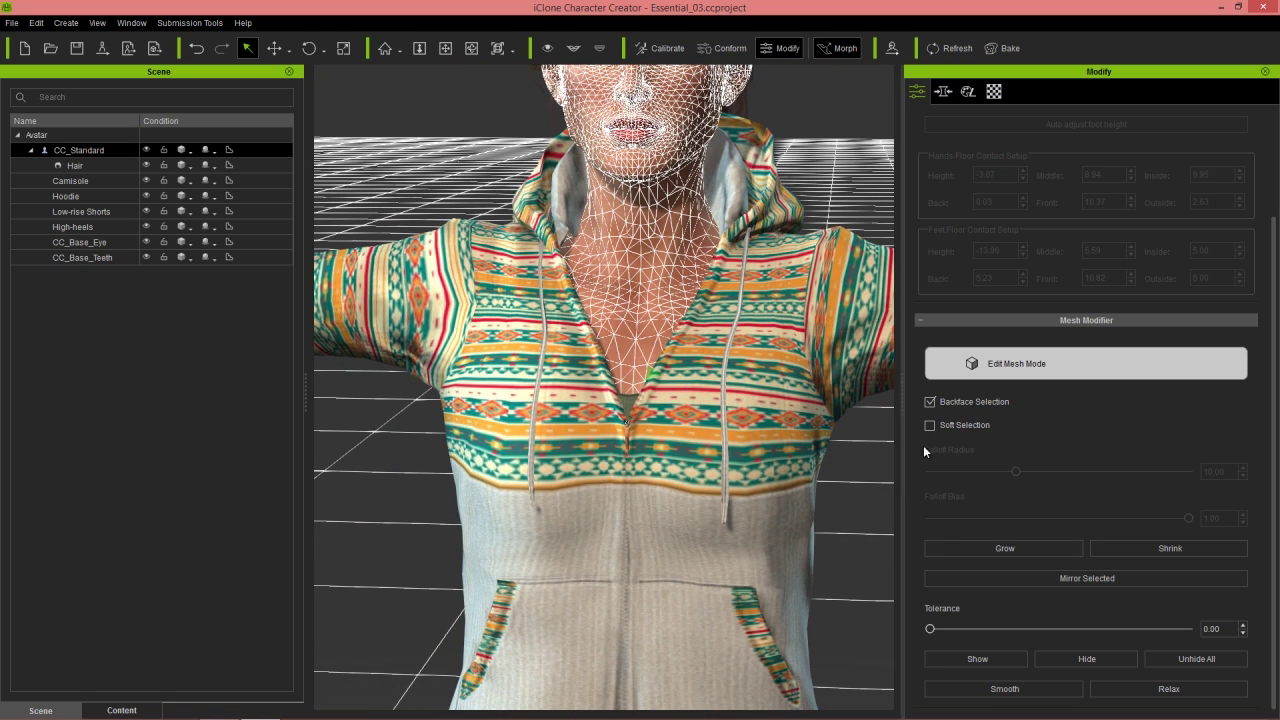
pyautogui.click(1088, 362)
pyautogui.scroll(-5, 840, 455)
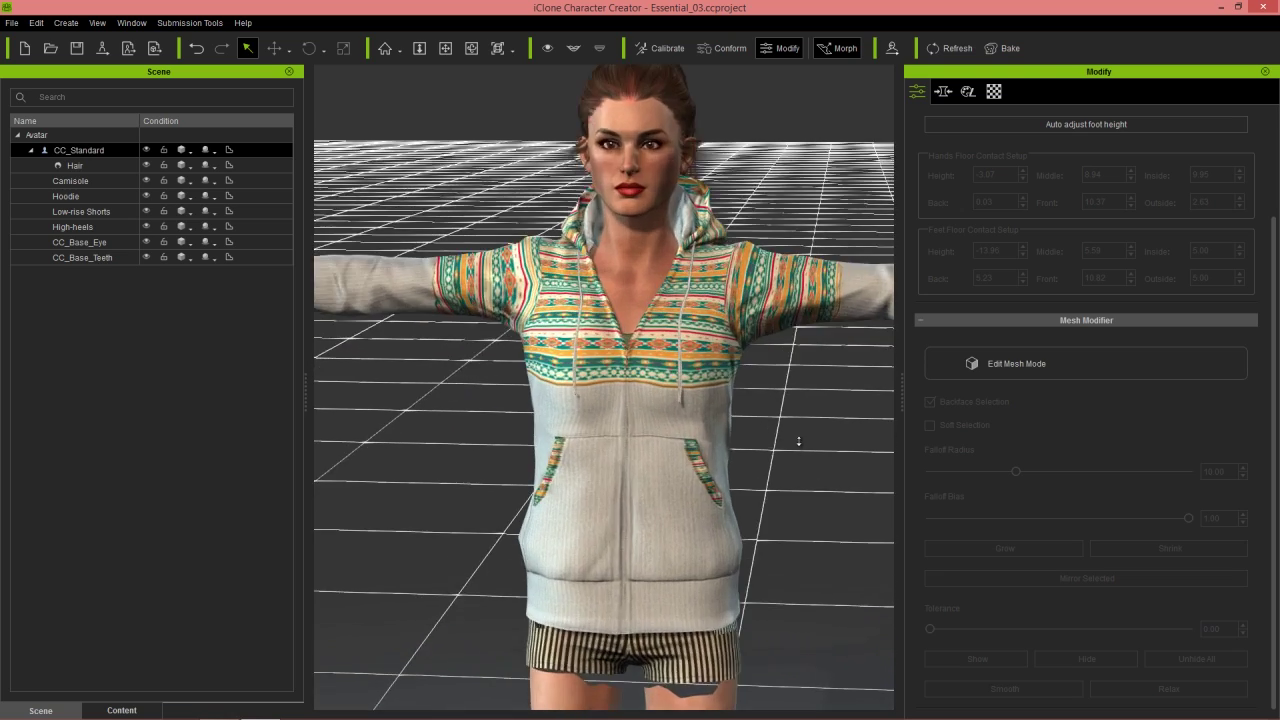
pyautogui.scroll(5, 799, 441)
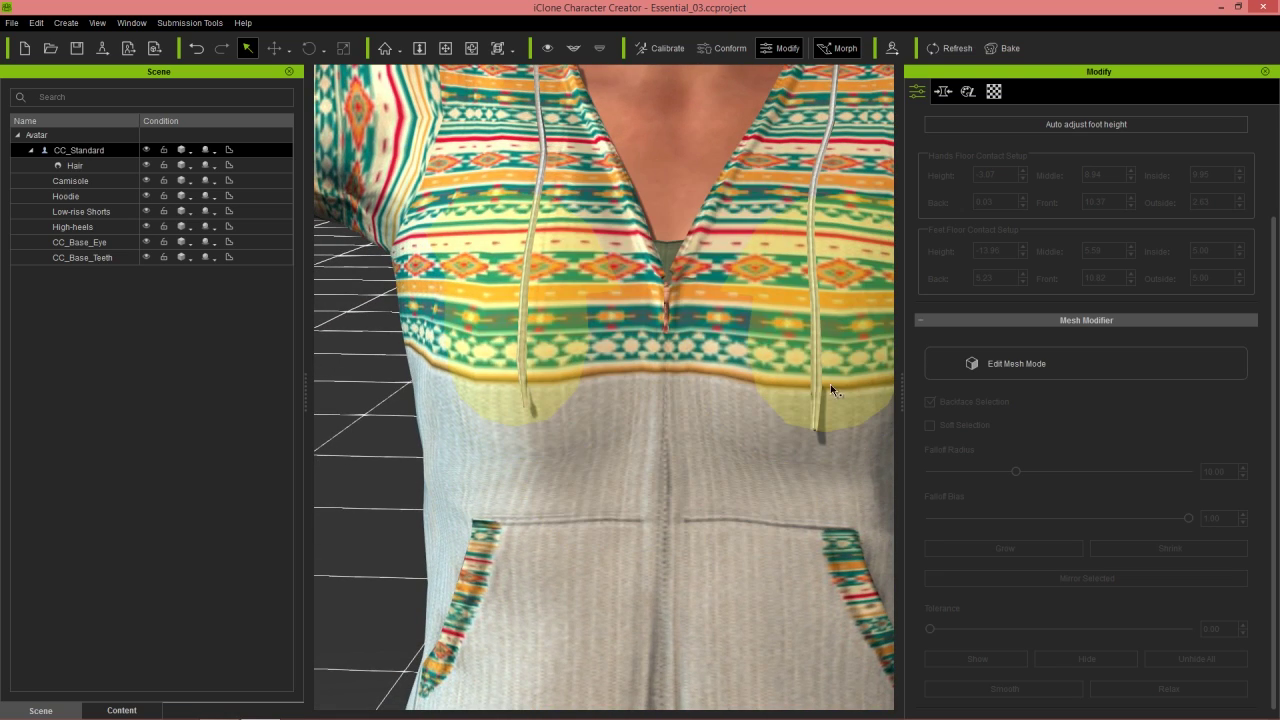
pyautogui.scroll(-5, 830, 440)
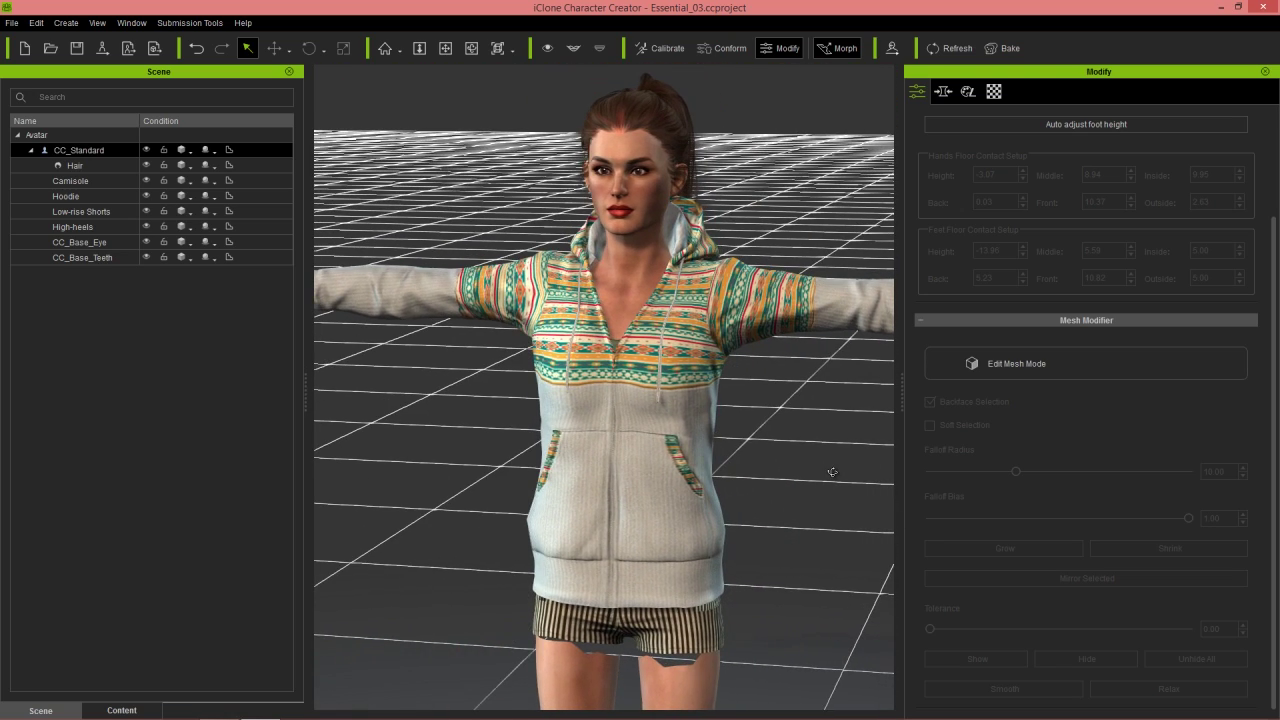
# Step: Turn on mesh editing for the CC_Standard body and examine the missing thigh faces below the hems of the shorts
pyautogui.scroll(5, 832, 471)
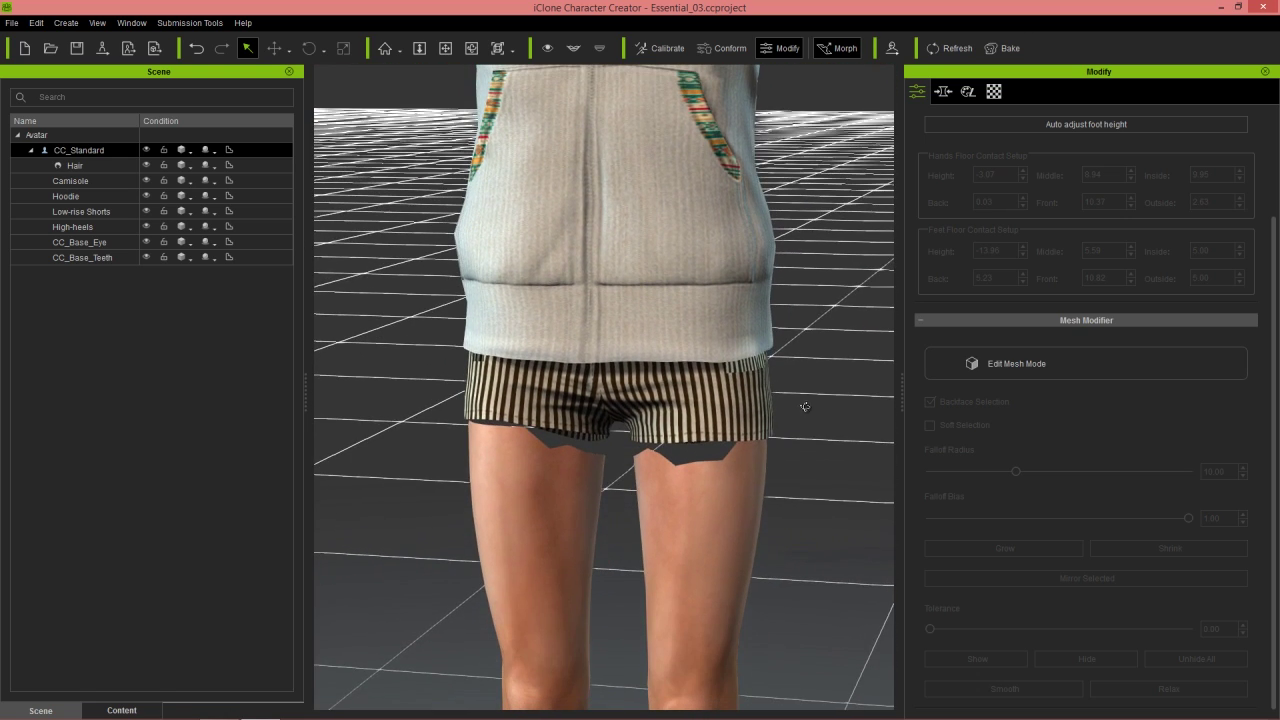
pyautogui.moveTo(805, 407); pyautogui.dragTo(850, 422, button='right')
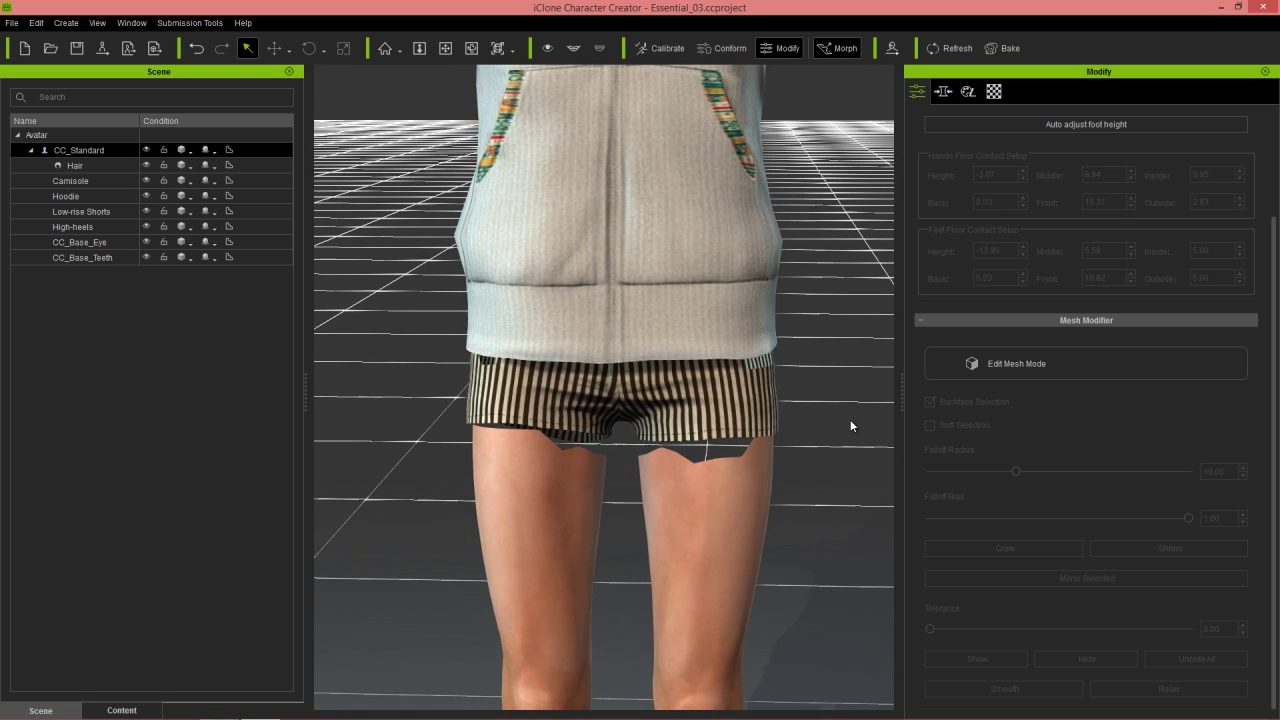
pyautogui.click(1030, 368)
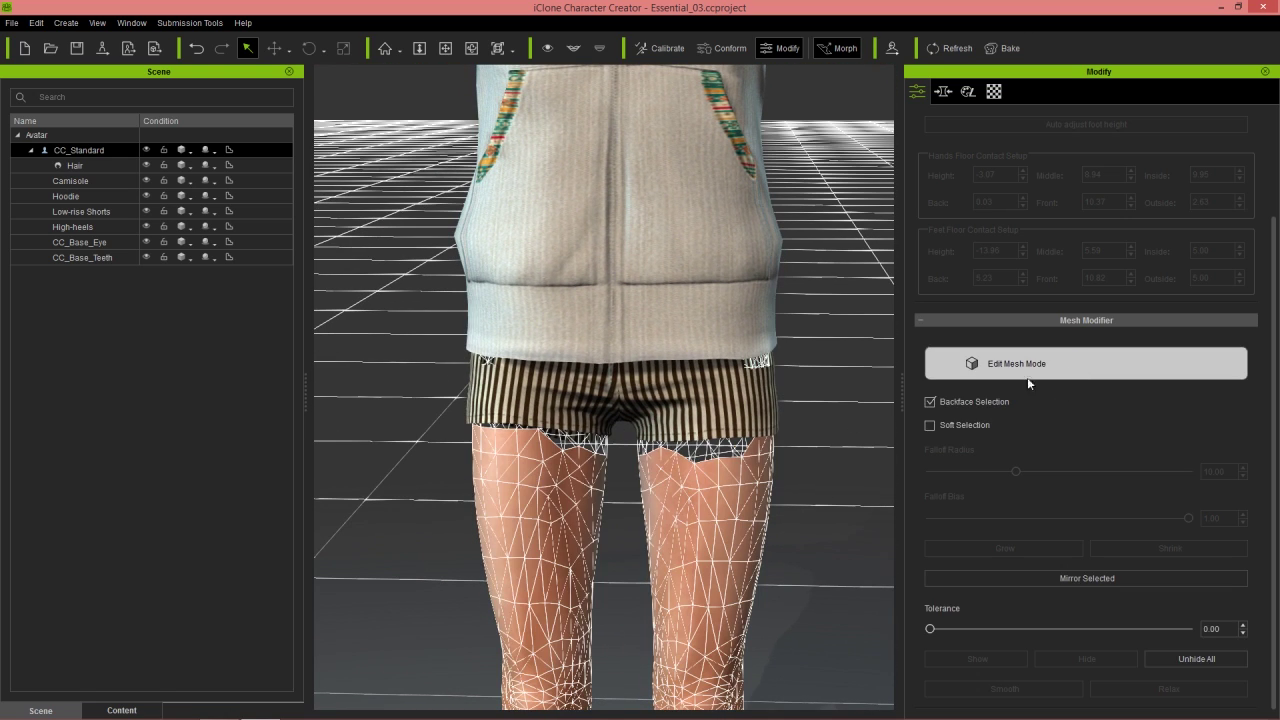
pyautogui.moveTo(477, 419); pyautogui.dragTo(455, 394, button='right')
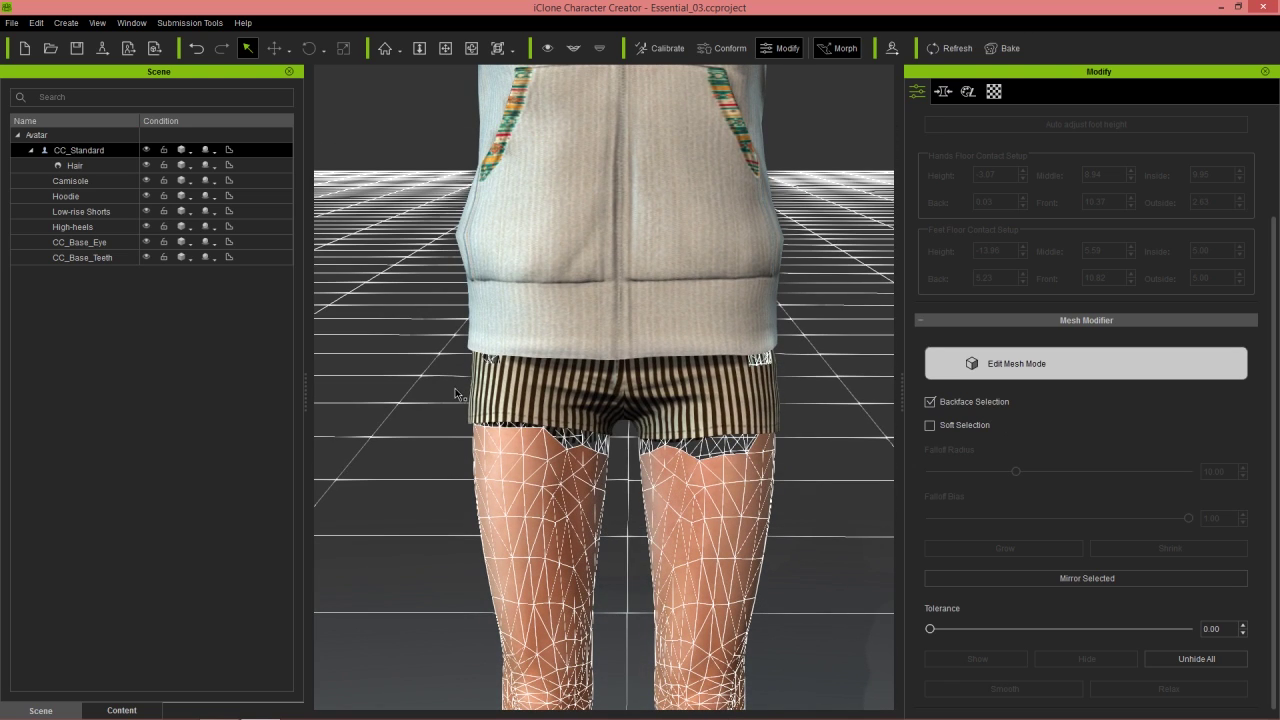
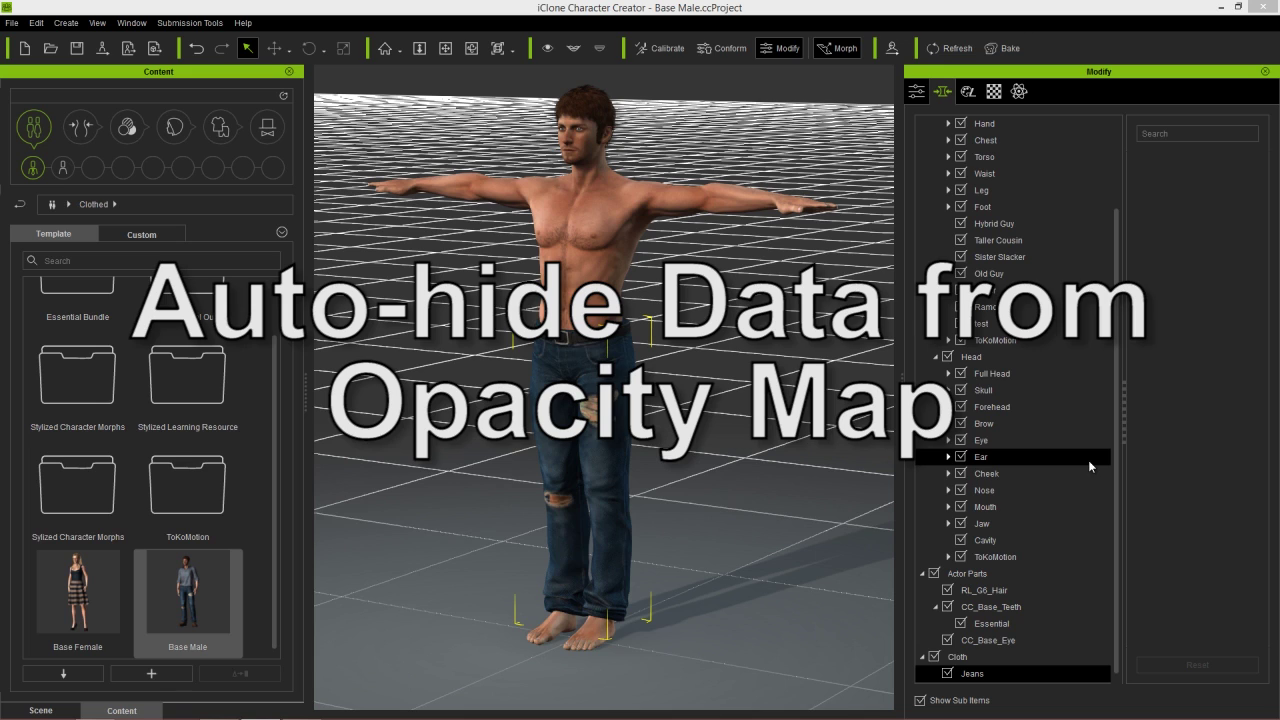
# Step: Examine the ripped areas of the male character's jeans at the thigh and knee from several angles
pyautogui.moveTo(521, 514); pyautogui.dragTo(490, 534, button='right')
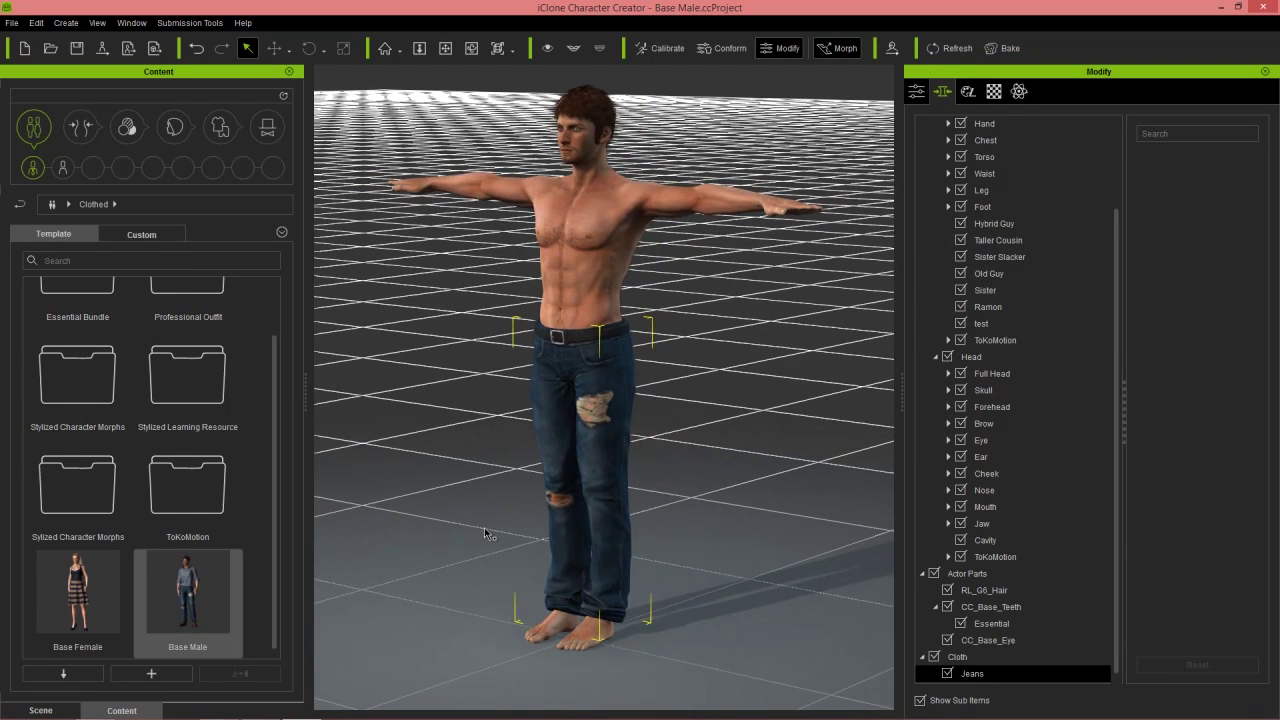
pyautogui.moveTo(643, 576); pyautogui.dragTo(617, 543, button='right')
pyautogui.scroll(6, 617, 543)
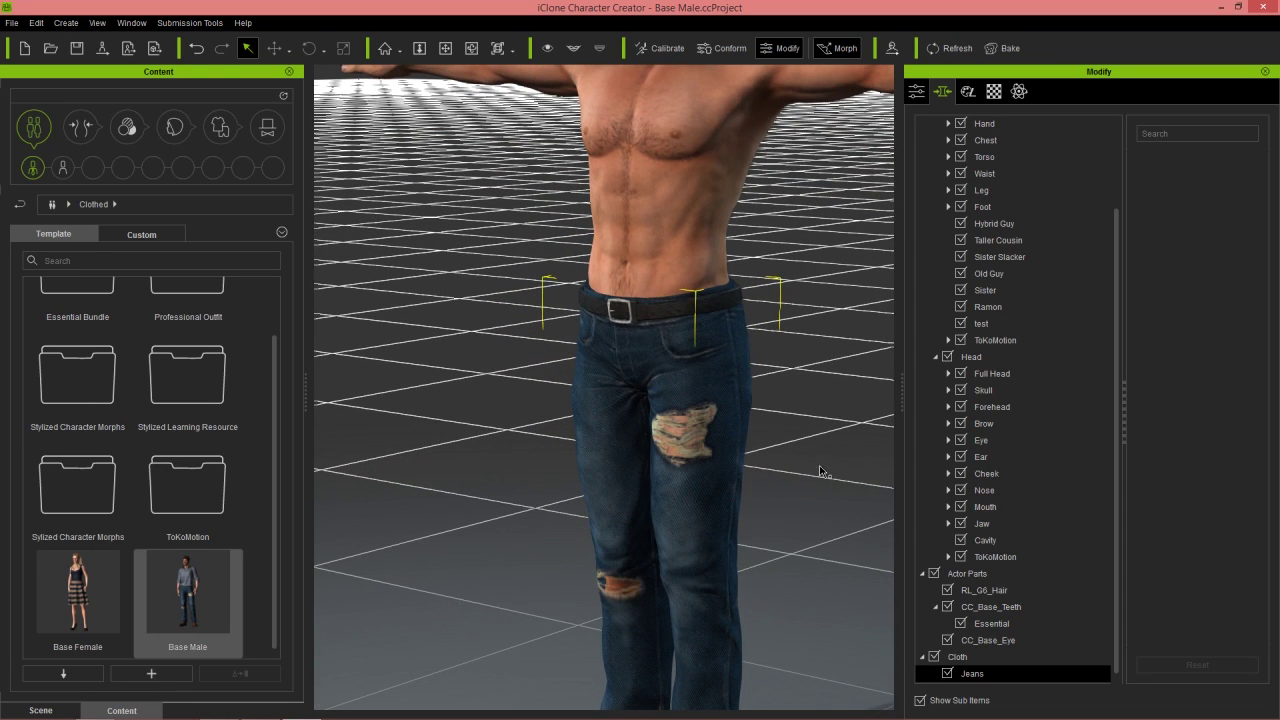
pyautogui.moveTo(652, 564); pyautogui.dragTo(769, 541, button='right')
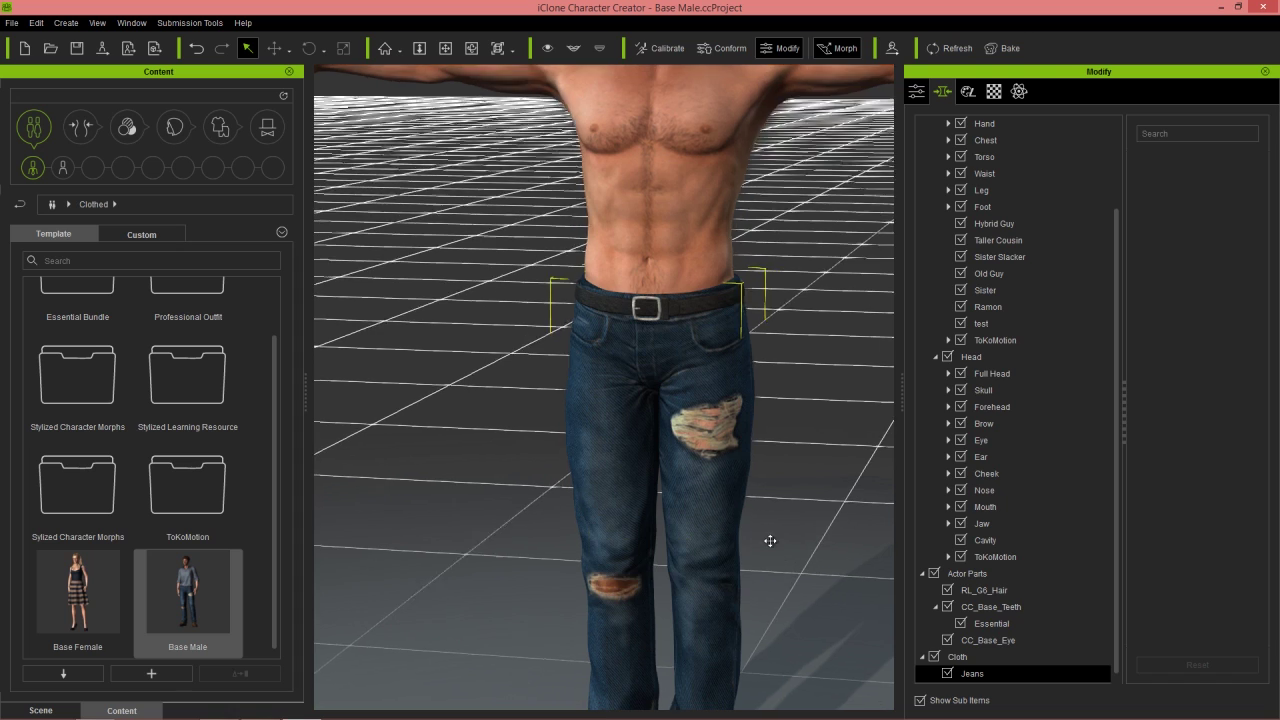
pyautogui.moveTo(769, 539); pyautogui.dragTo(766, 465, button='middle')
pyautogui.moveTo(814, 461); pyautogui.dragTo(708, 449, button='right')
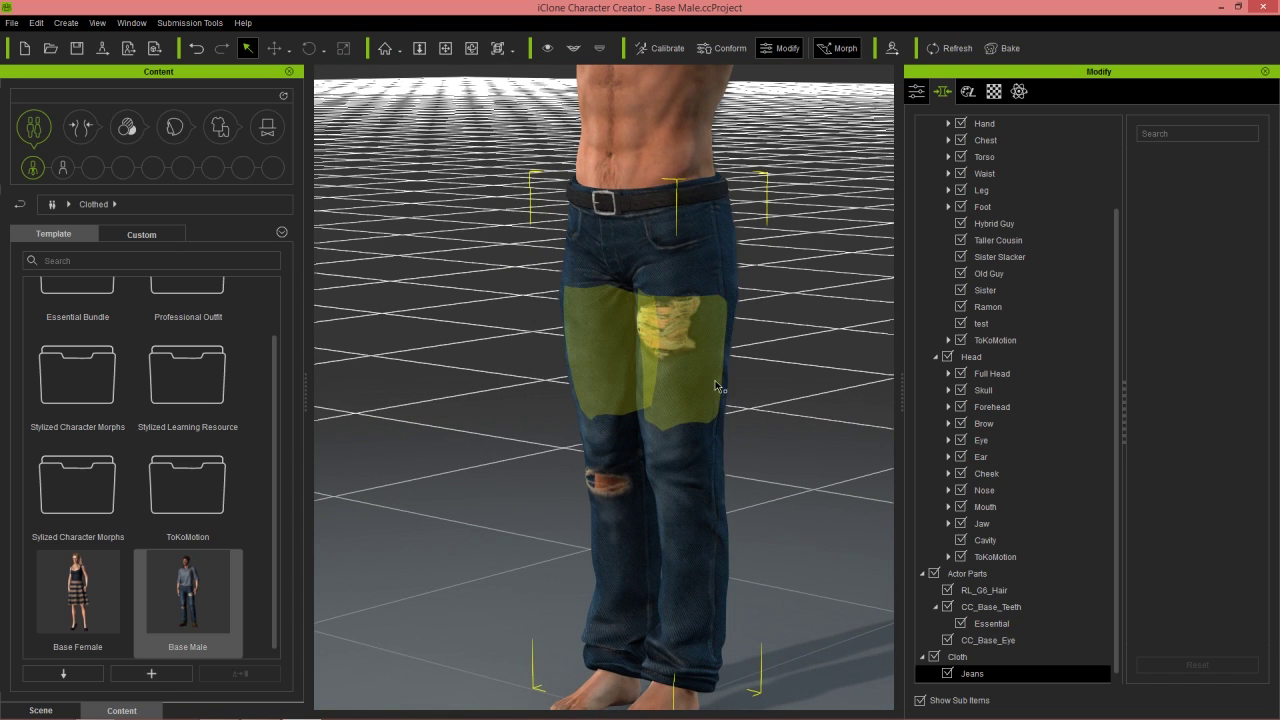
pyautogui.moveTo(661, 592); pyautogui.dragTo(723, 568, button='right')
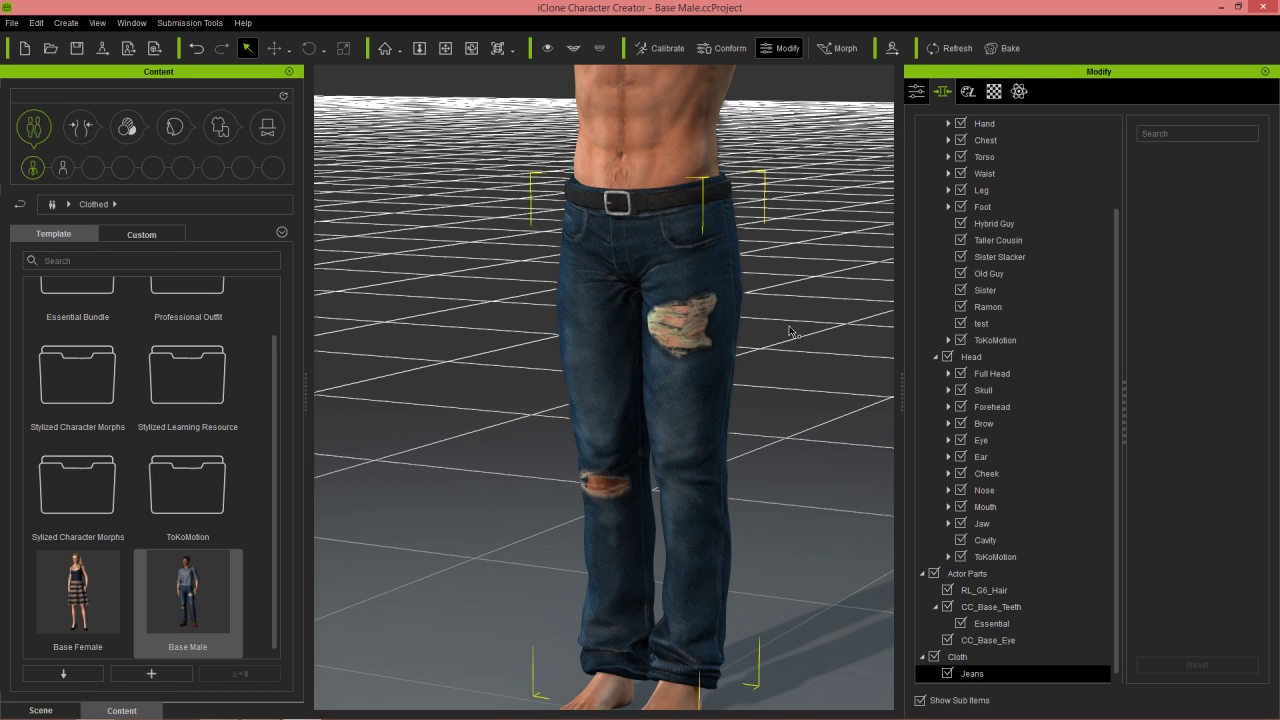
# Step: Hide the jeans briefly to inspect the body mesh underneath, and show them again
pyautogui.click(40, 710)
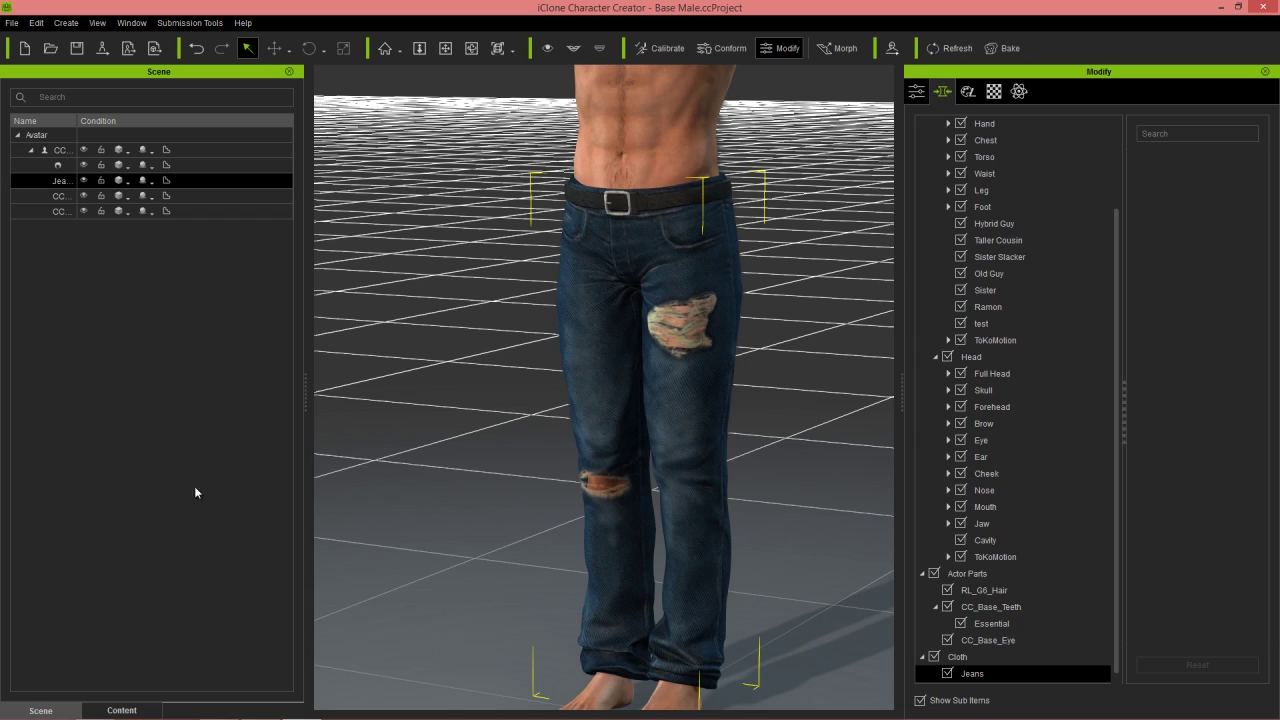
pyautogui.click(84, 180)
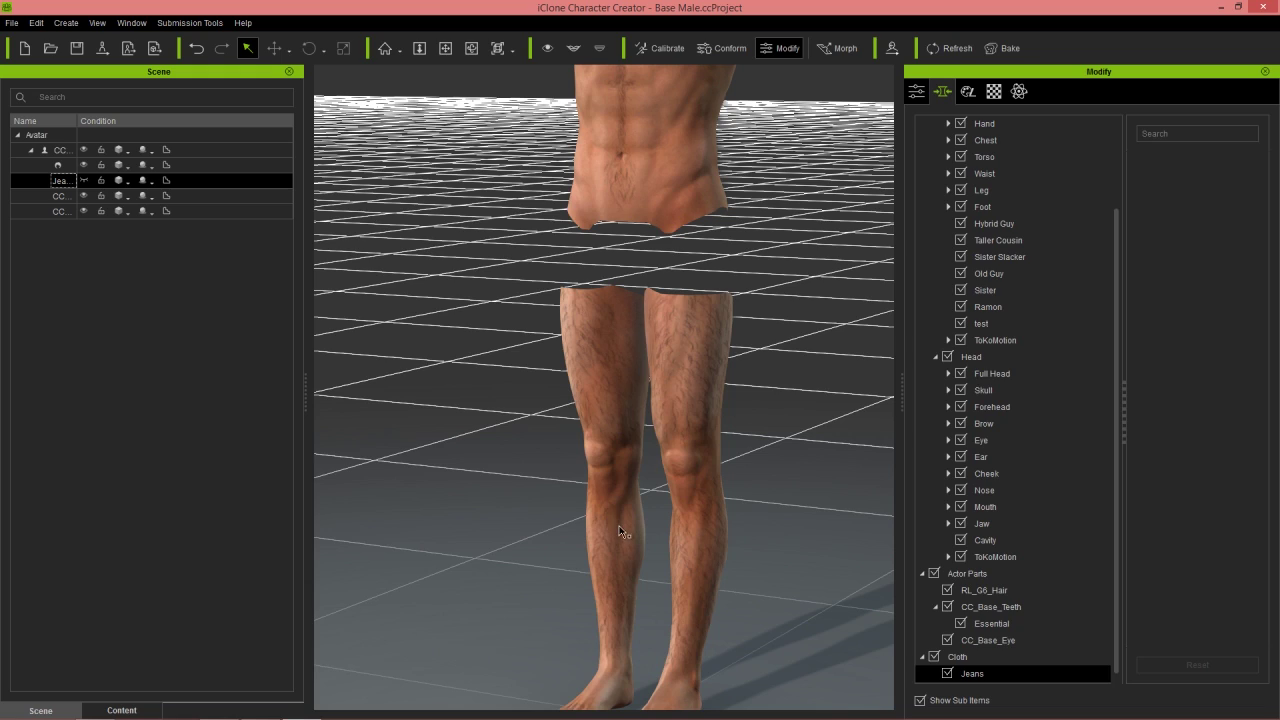
pyautogui.click(85, 180)
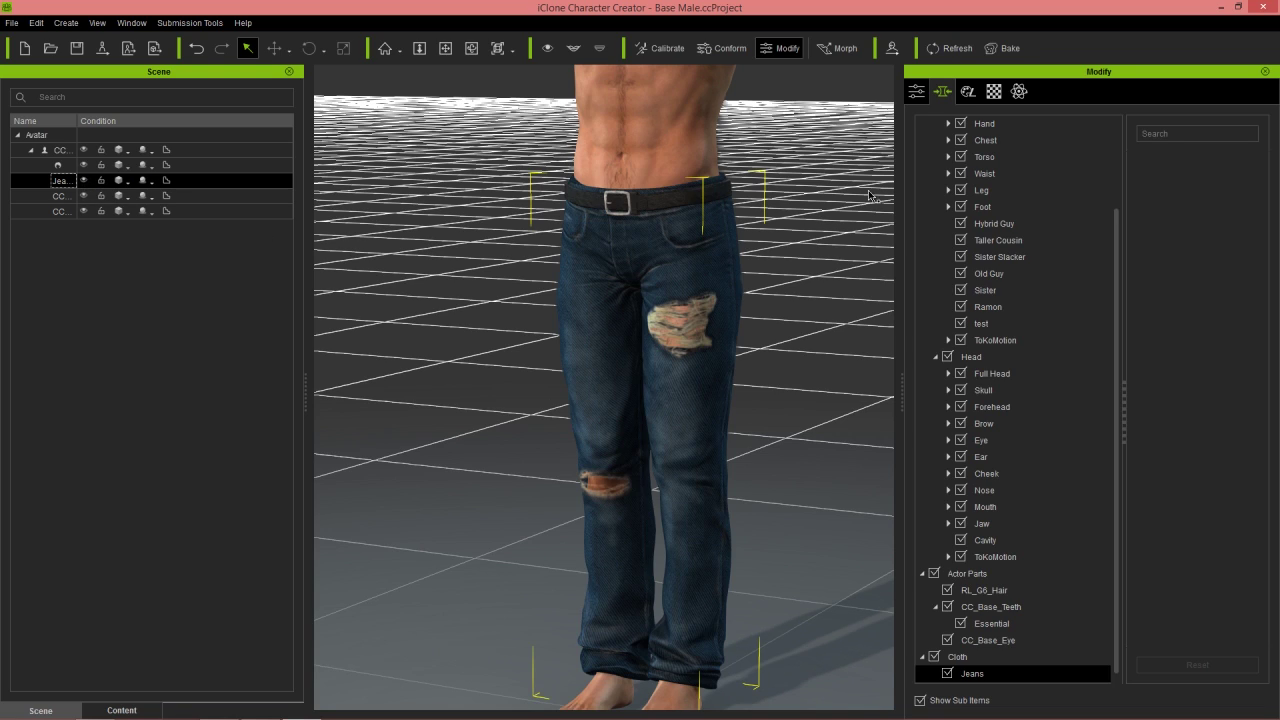
# Step: Open the Cloth Layer Settings from Conform Clothing and apply Auto Hide Mesh to the jeans outfit
pyautogui.click(722, 48)
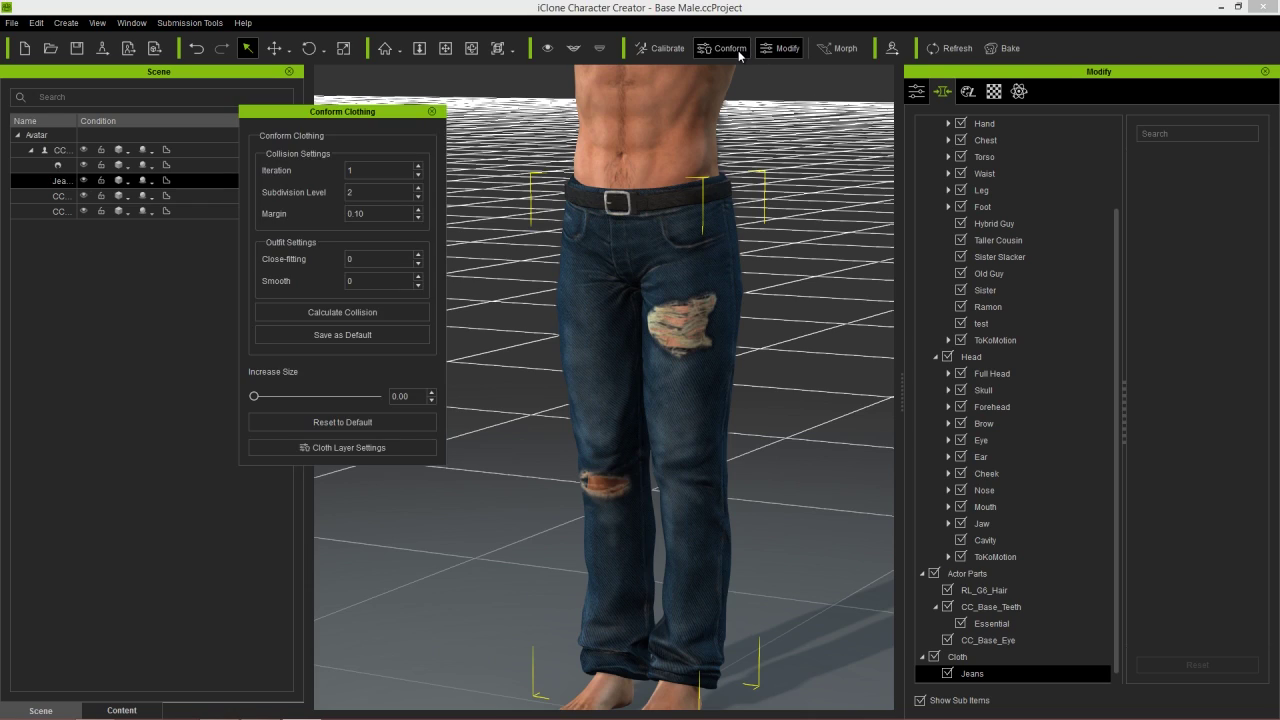
pyautogui.click(366, 447)
pyautogui.click(947, 347)
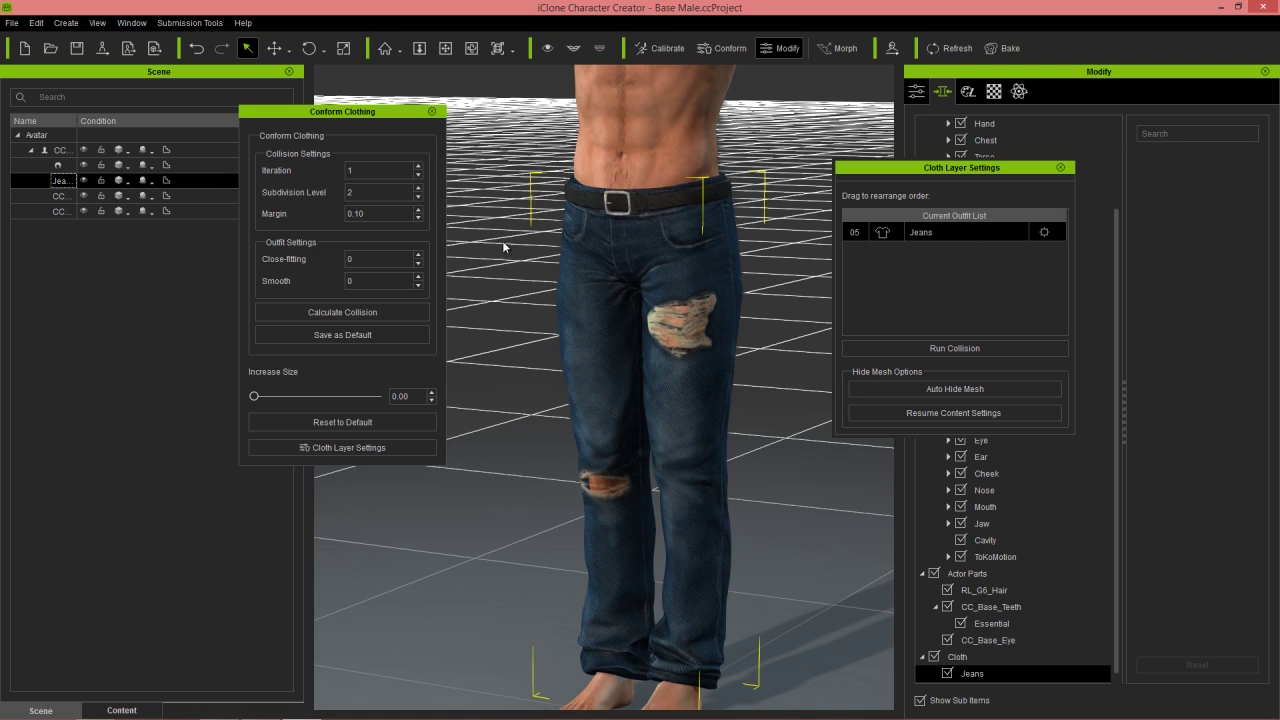
# Step: Inspect the auto-hidden body mesh with the jeans hidden, show the jeans again, and examine the skin through the thigh and knee rips
pyautogui.click(84, 180)
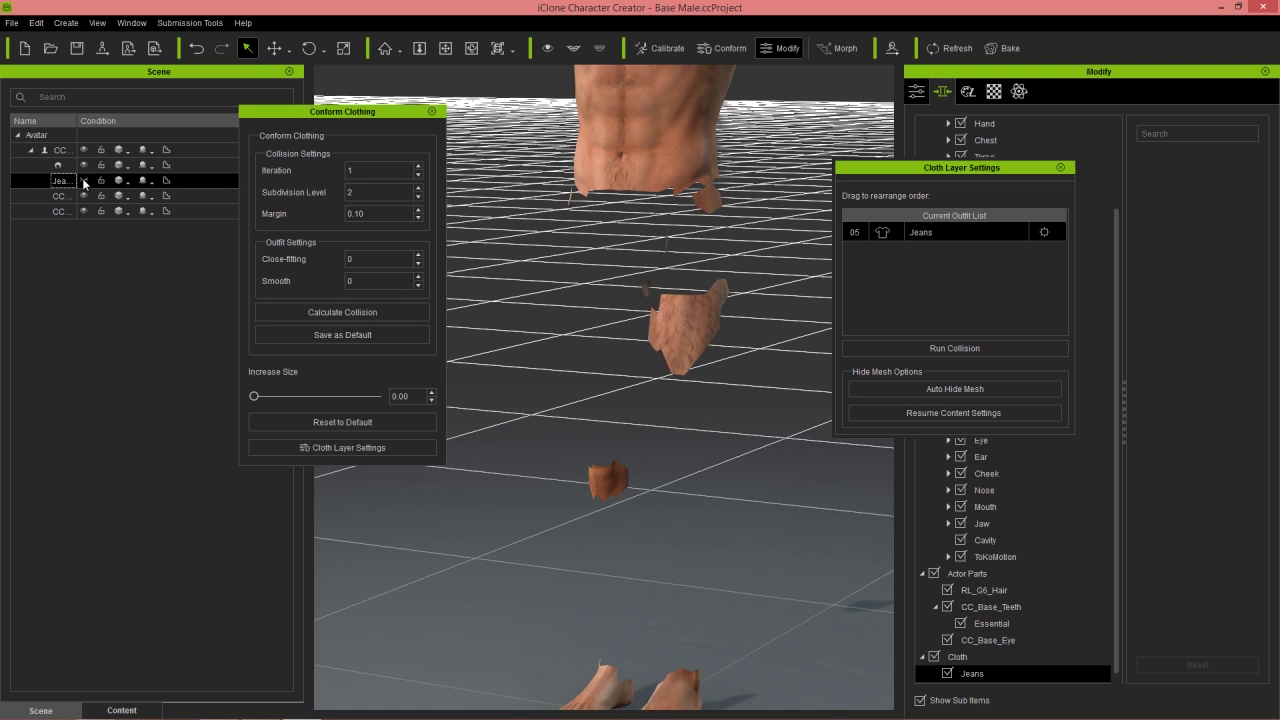
pyautogui.moveTo(668, 430); pyautogui.dragTo(727, 464, button='right')
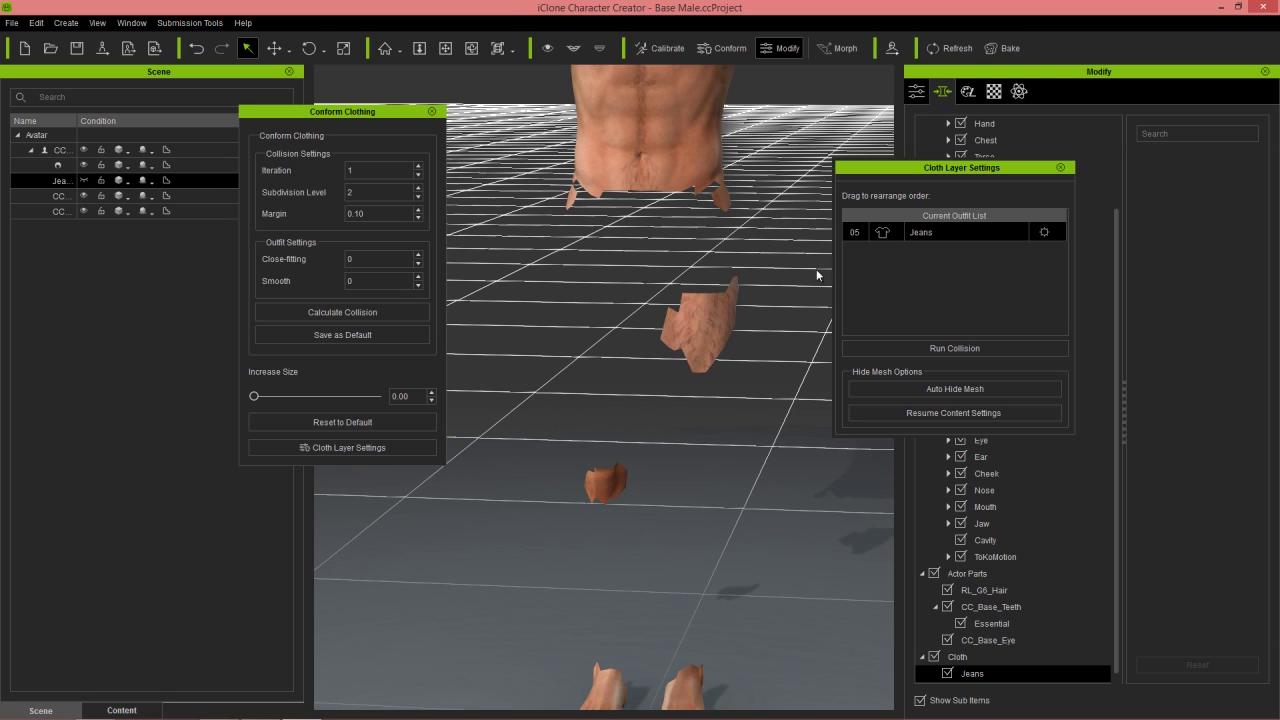
pyautogui.click(84, 180)
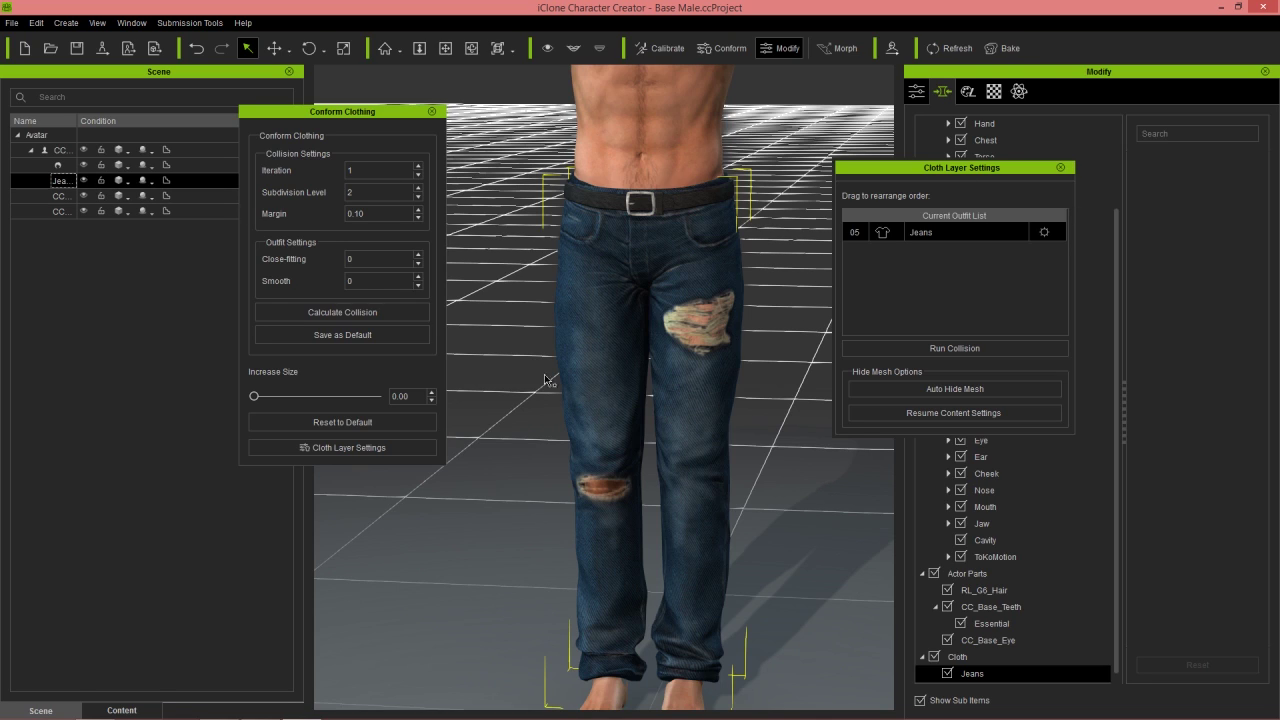
pyautogui.moveTo(797, 526)
pyautogui.mouseDown(button='right')
pyautogui.moveTo(706, 525)
pyautogui.moveTo(811, 527)
pyautogui.mouseUp(button='right')
pyautogui.scroll(3, 757, 553)
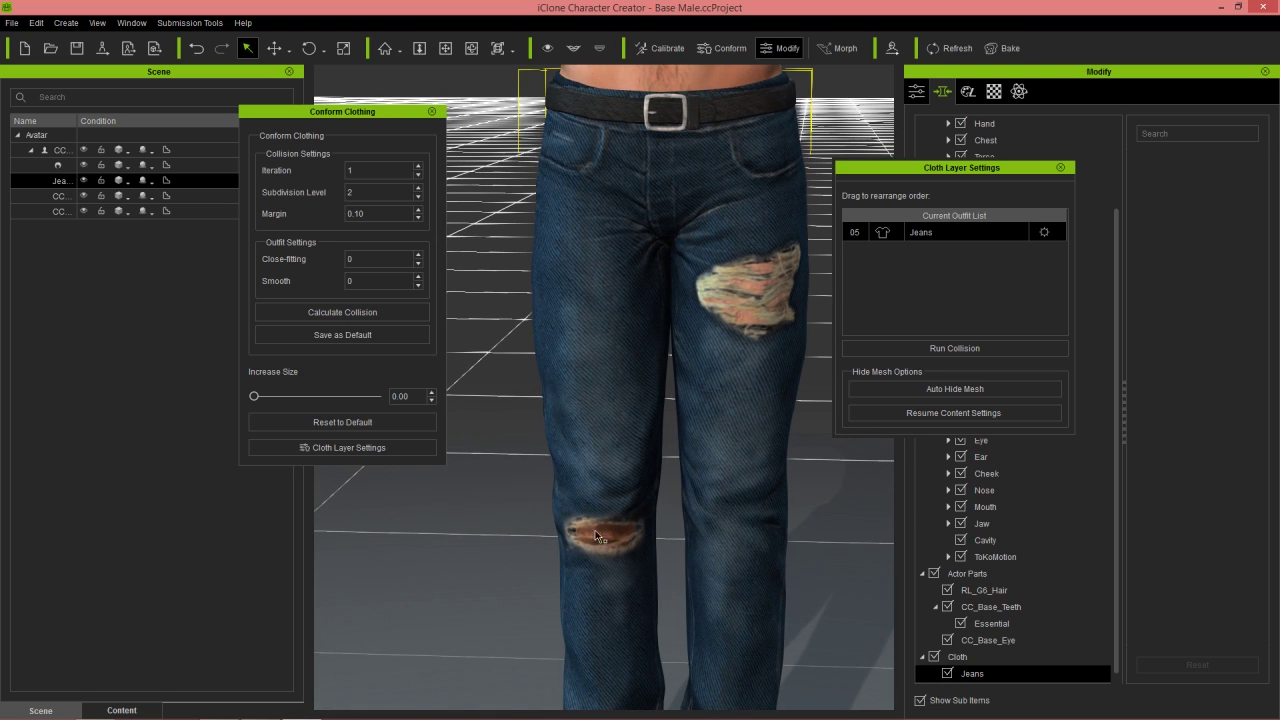
pyautogui.scroll(-5, 758, 291)
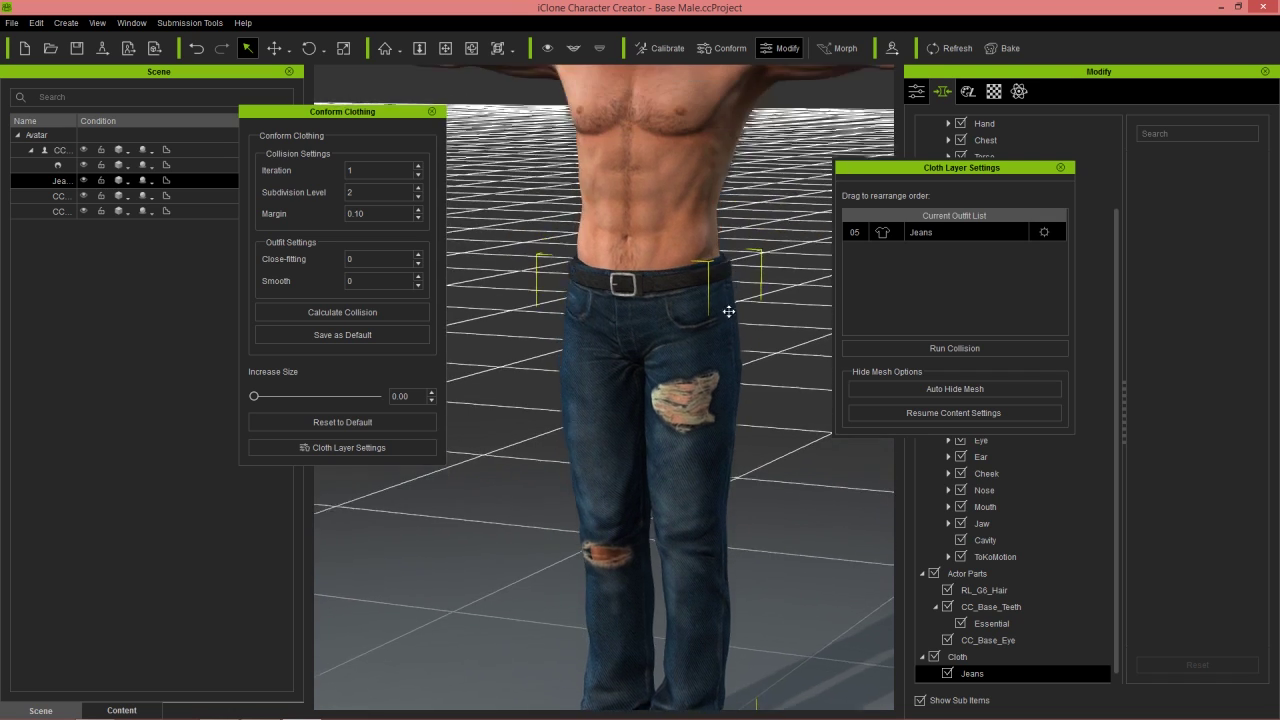
pyautogui.scroll(-5, 729, 311)
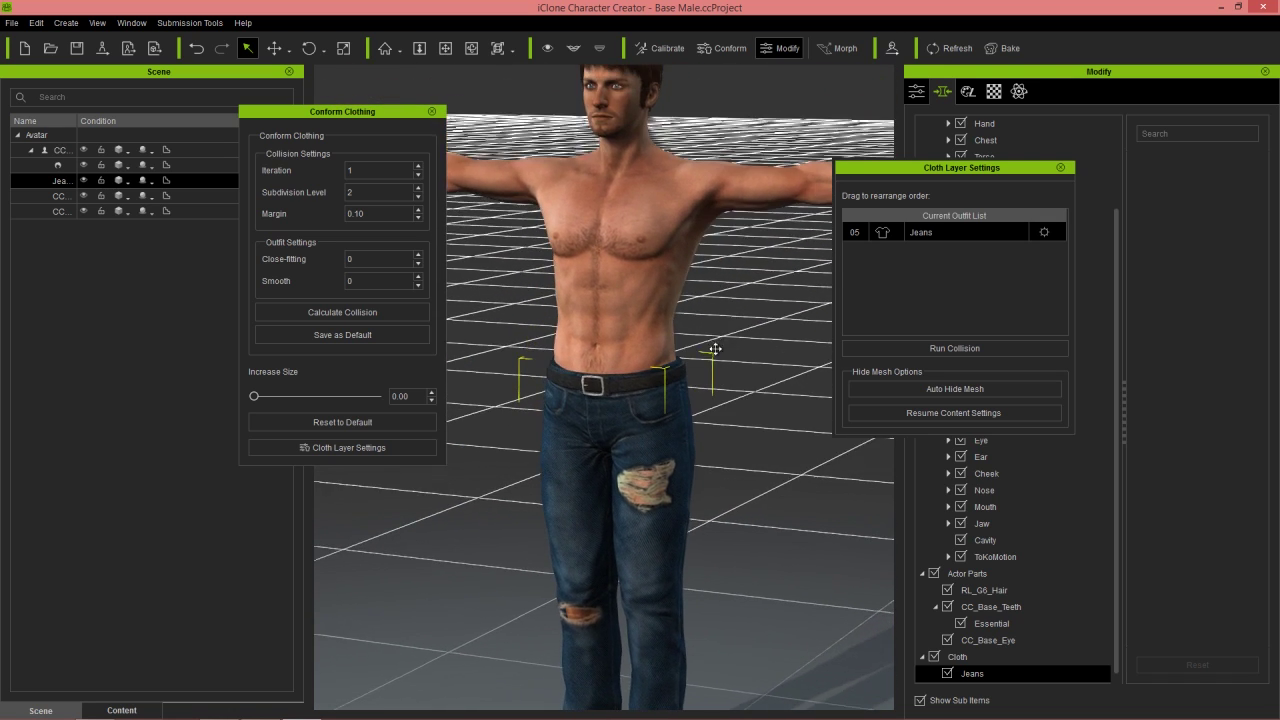
# Step: Close Conform Clothing and the Cloth Layer Settings, and view the full male character from different angles
pyautogui.click(432, 112)
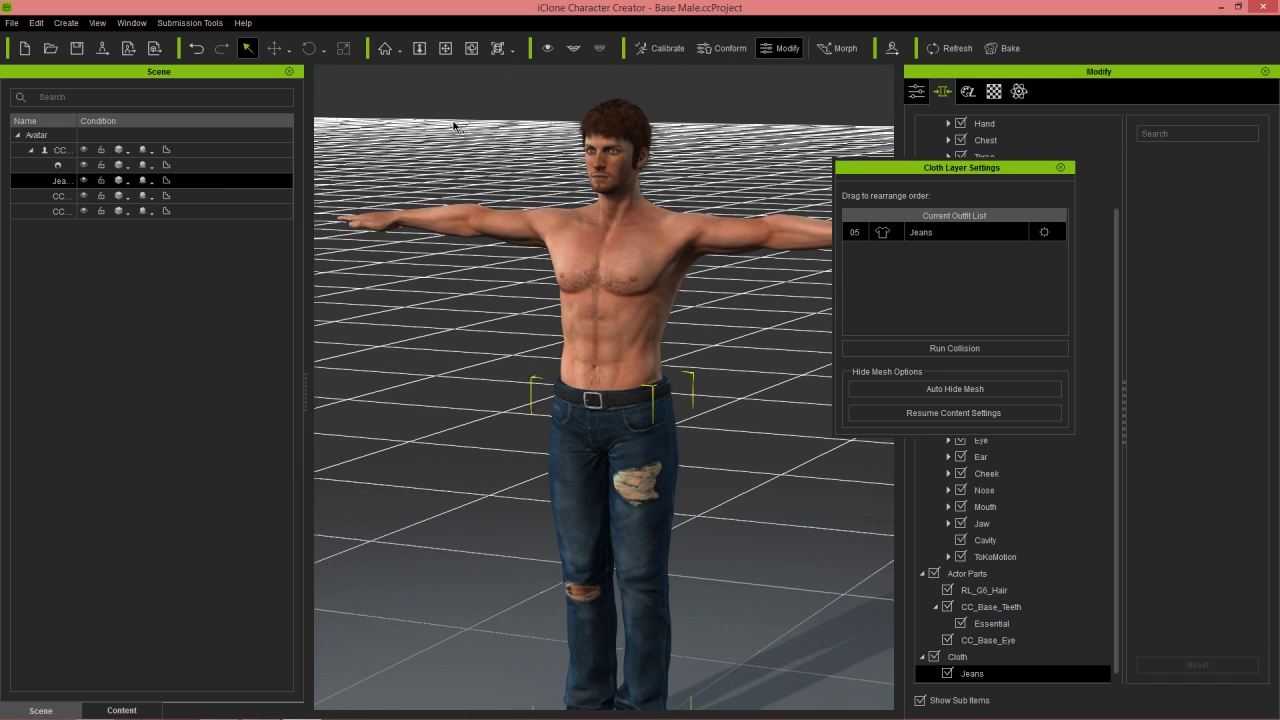
pyautogui.scroll(-3, 727, 442)
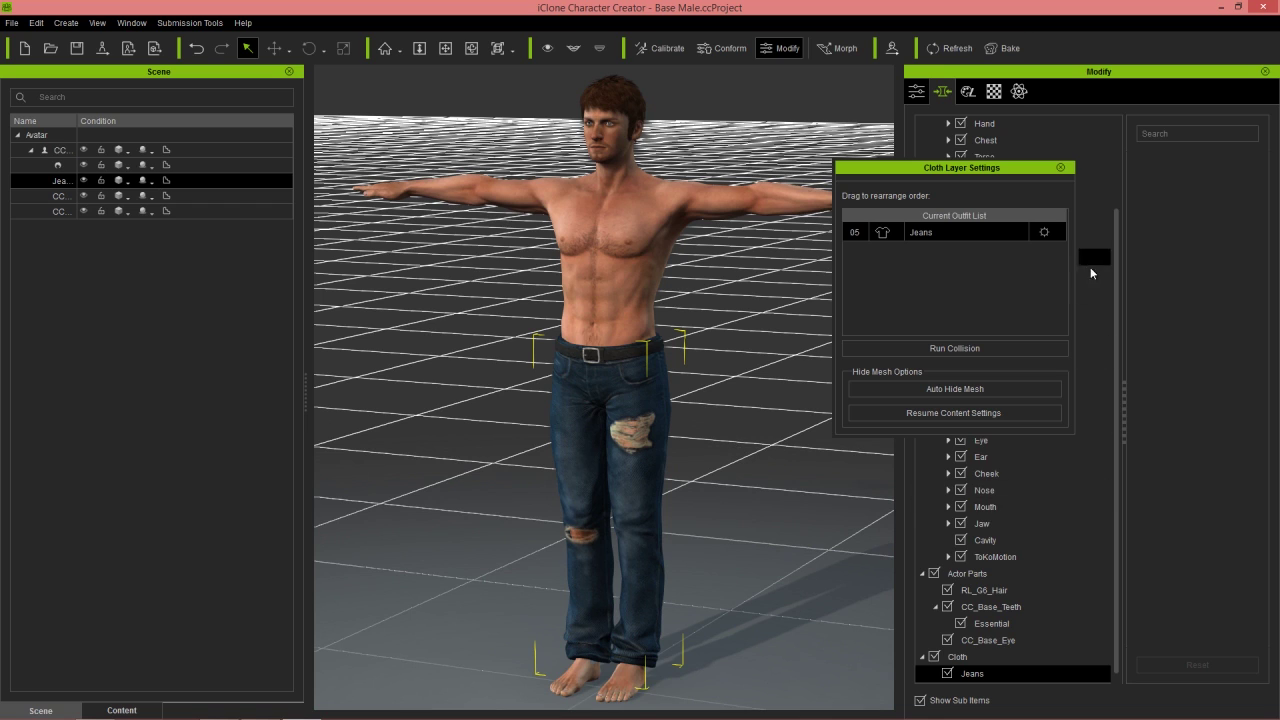
pyautogui.click(1060, 167)
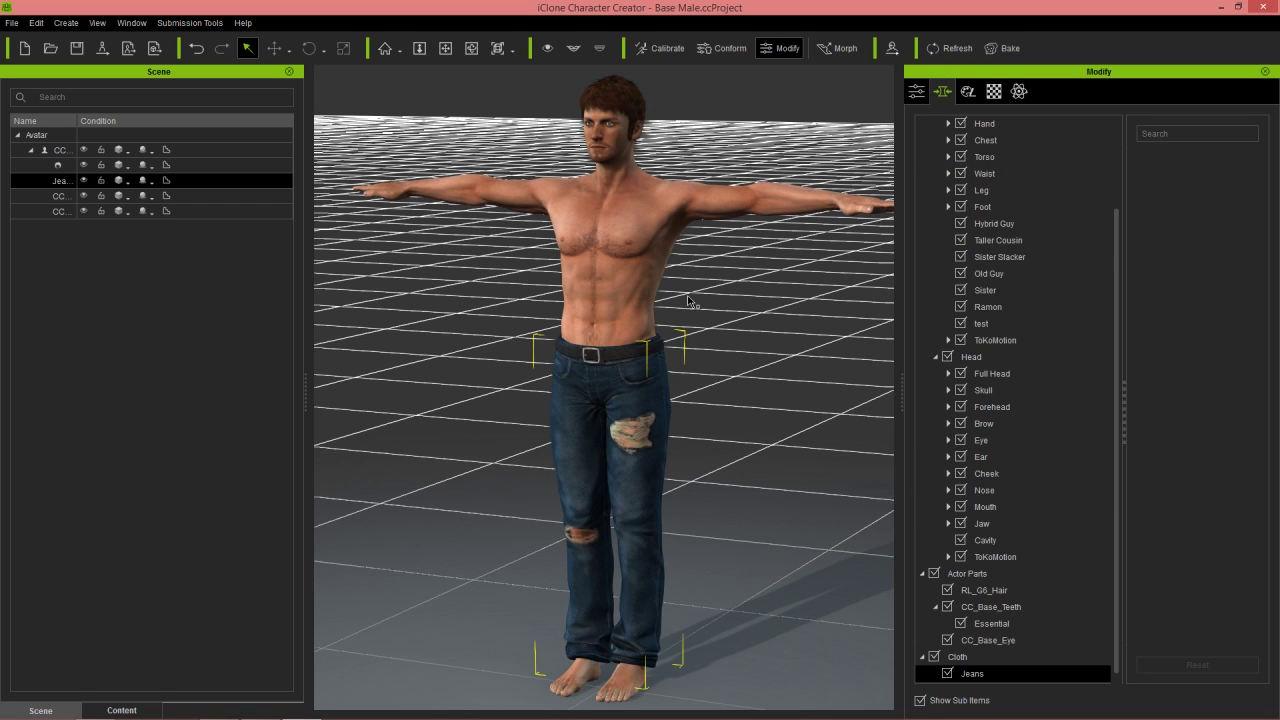
pyautogui.moveTo(845, 318); pyautogui.dragTo(753, 416, button='right')
pyautogui.moveTo(606, 525); pyautogui.dragTo(692, 473, button='right')
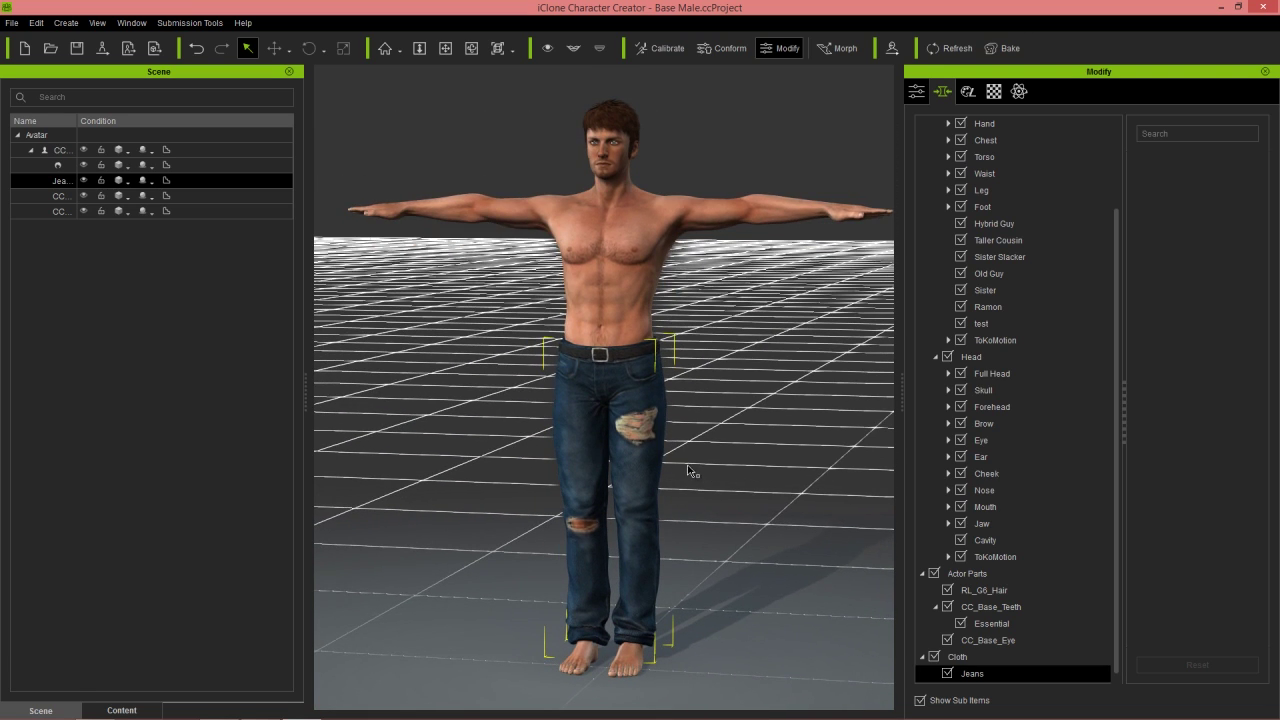
pyautogui.moveTo(807, 292); pyautogui.dragTo(715, 369, button='right')
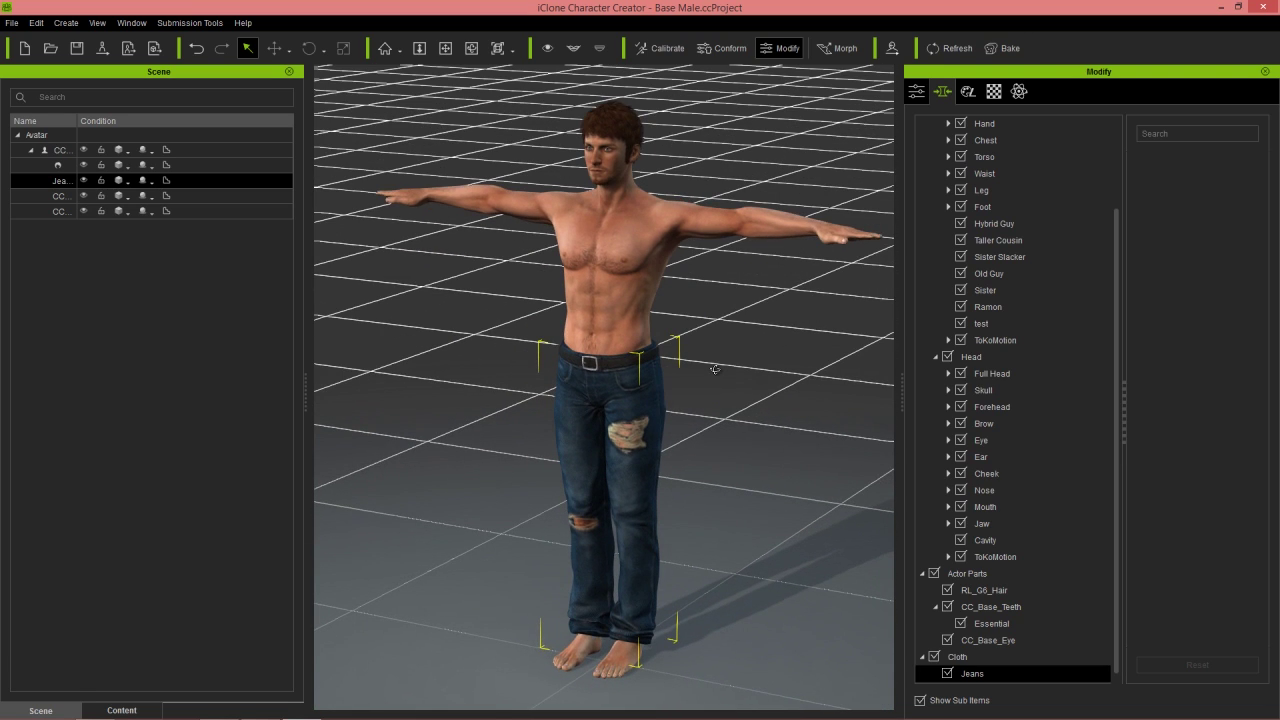